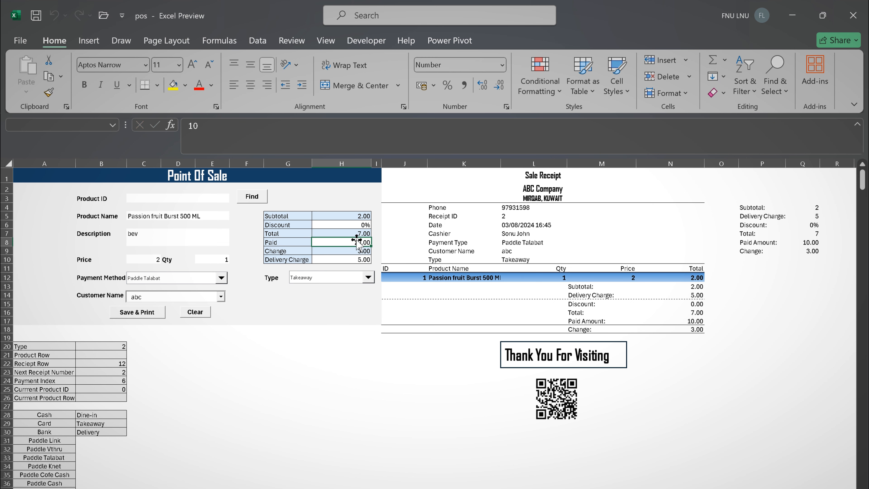
- Set the sale's discount to 10% in the Point Of Sale form
click(349, 228)
click(193, 126)
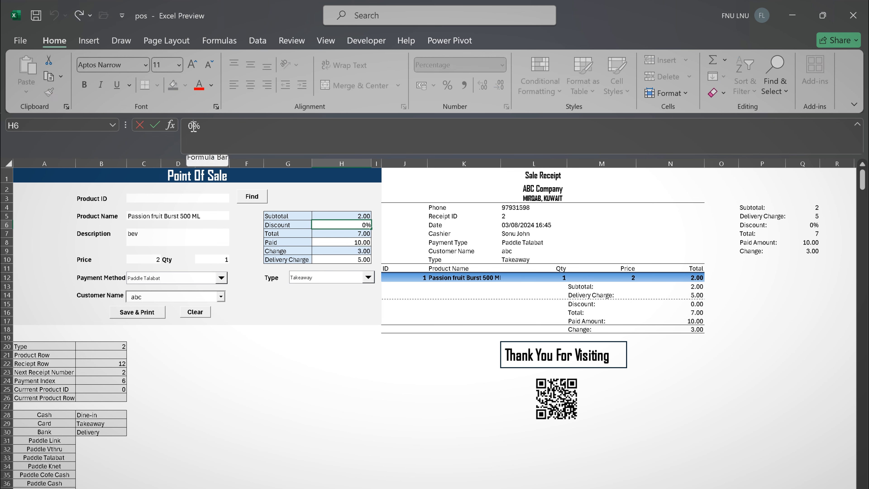
text(1)
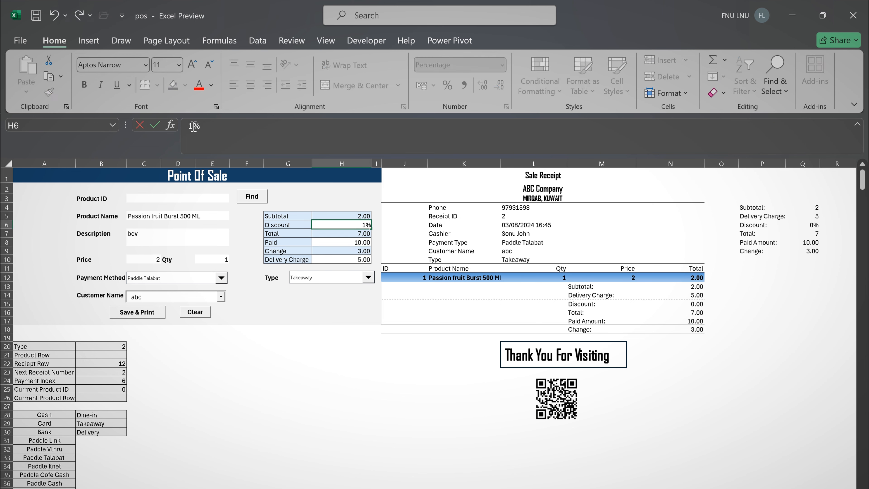
text(0)
key(Return)
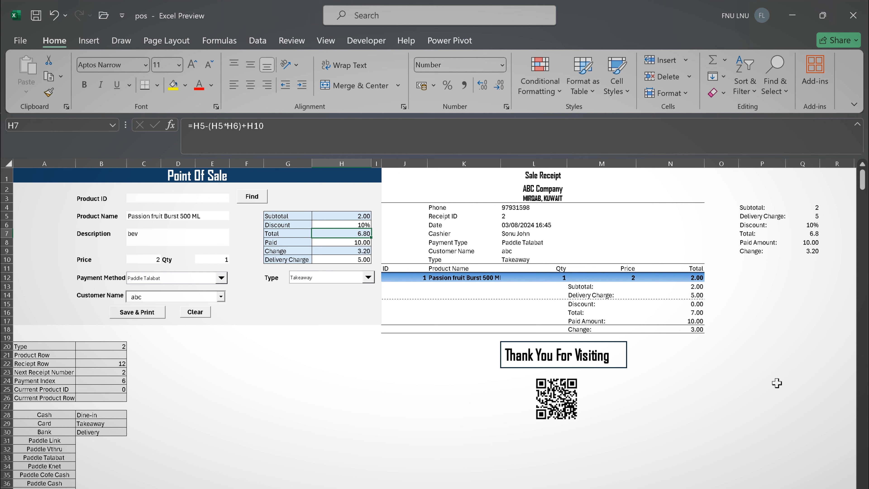
- Clear the product entry fields and set the paid amount to 7
click(196, 312)
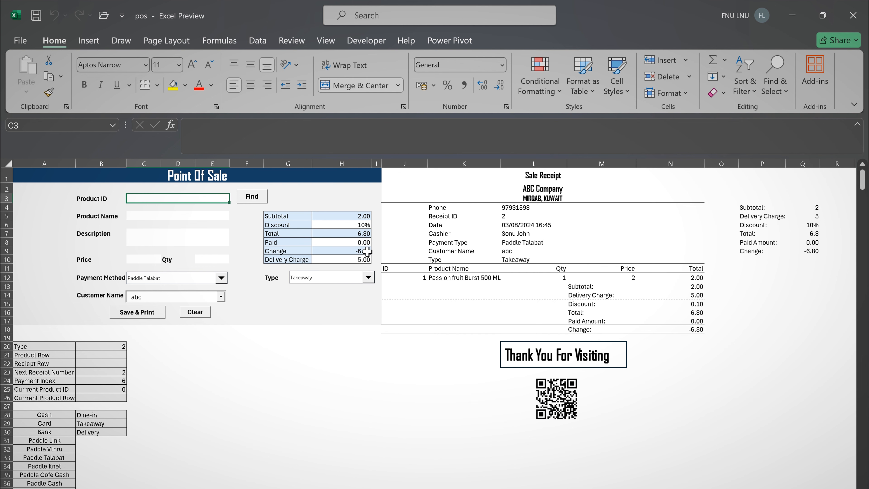
click(364, 242)
key(BackSpace)
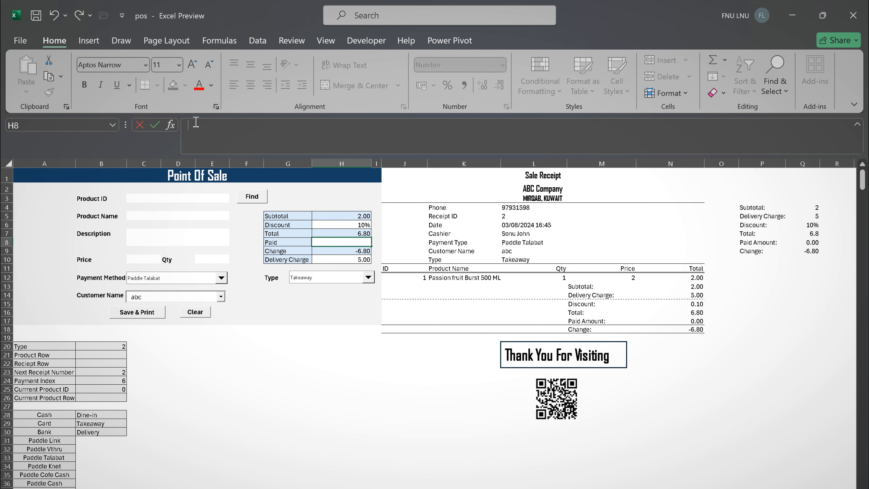
text(7)
key(Return)
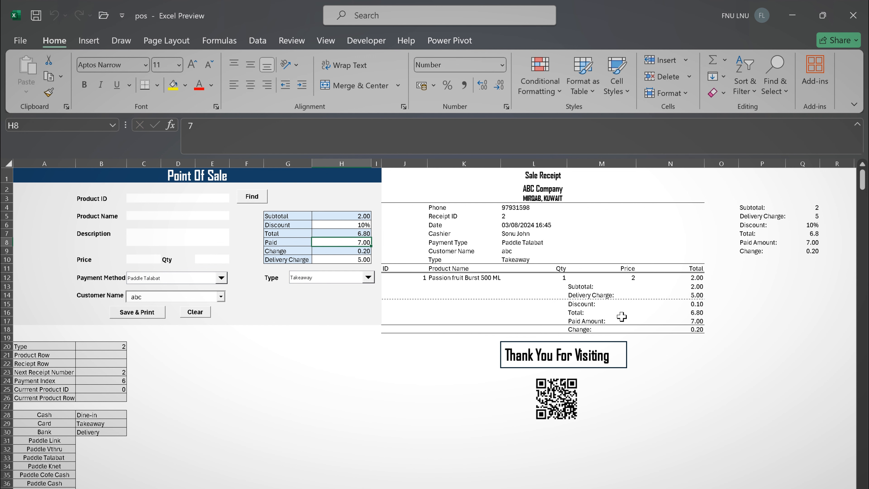
- Keep the order type as Takeaway and set the payment method to Paddle Cash, leaving the customer as abc
click(368, 278)
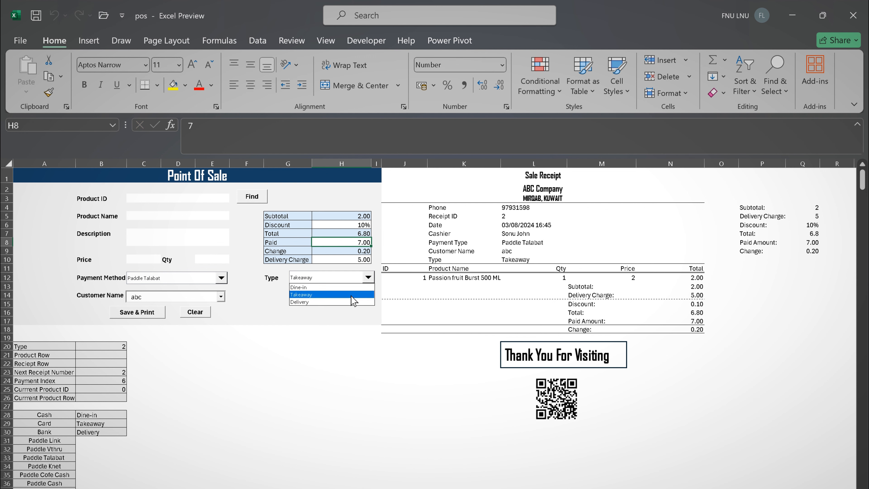
click(343, 294)
click(222, 278)
click(203, 329)
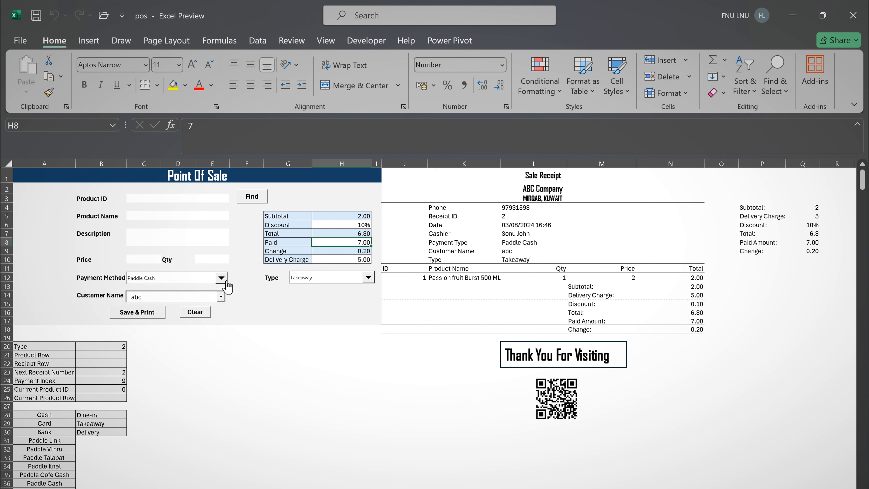
click(220, 297)
click(248, 312)
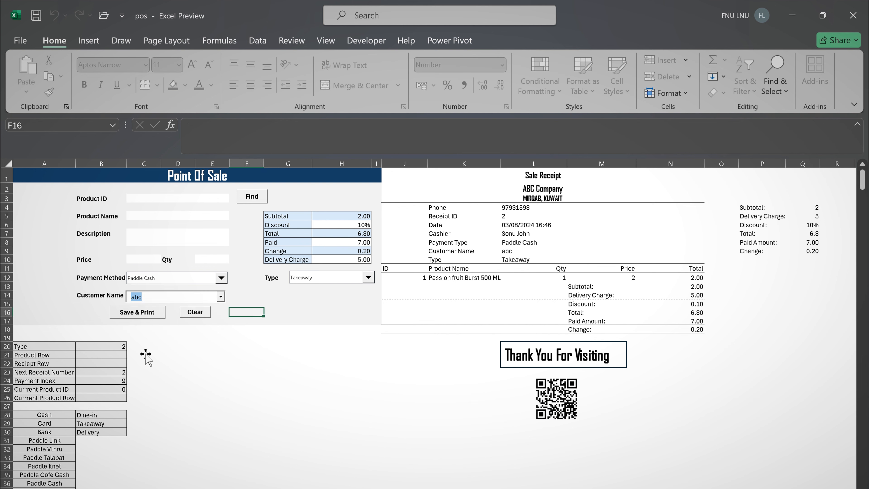
- Enter 4 as the product ID in the Point Of Sale form
click(159, 199)
text(4)
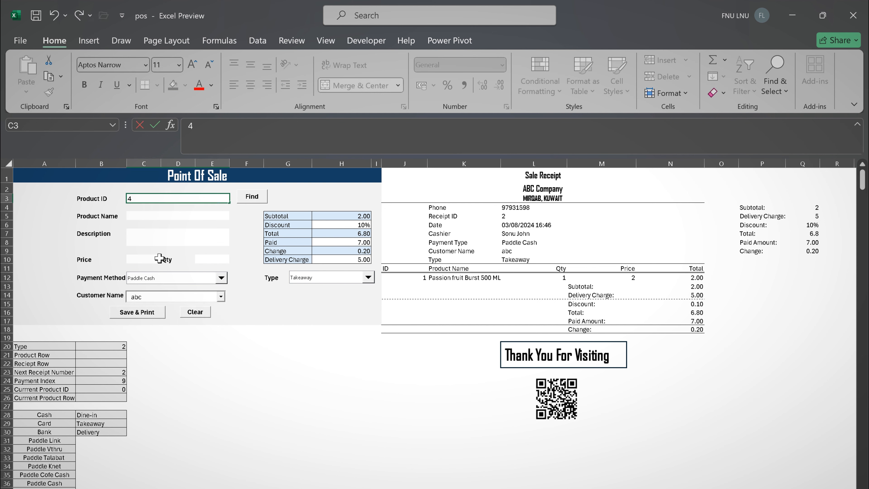
drag(251, 405, 272, 396)
click(187, 199)
click(153, 398)
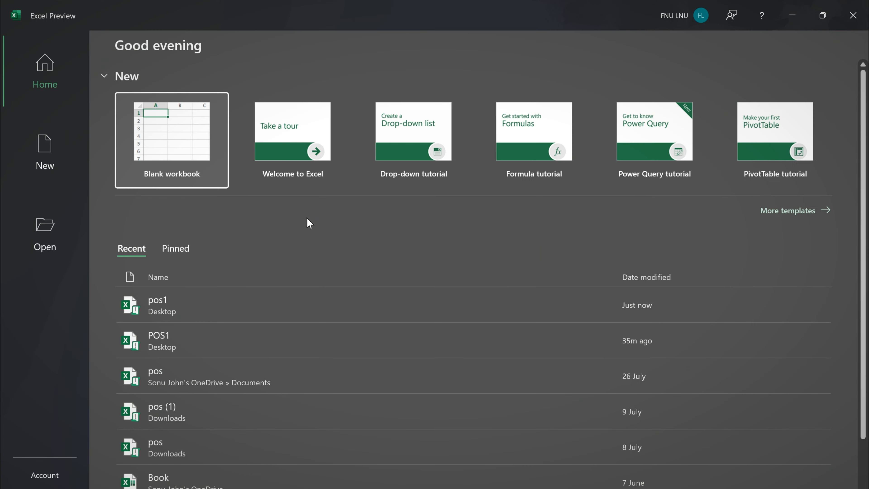
- Create a blank workbook and choose Excel Macro-Enabled Workbook as the file type for saving it
click(189, 146)
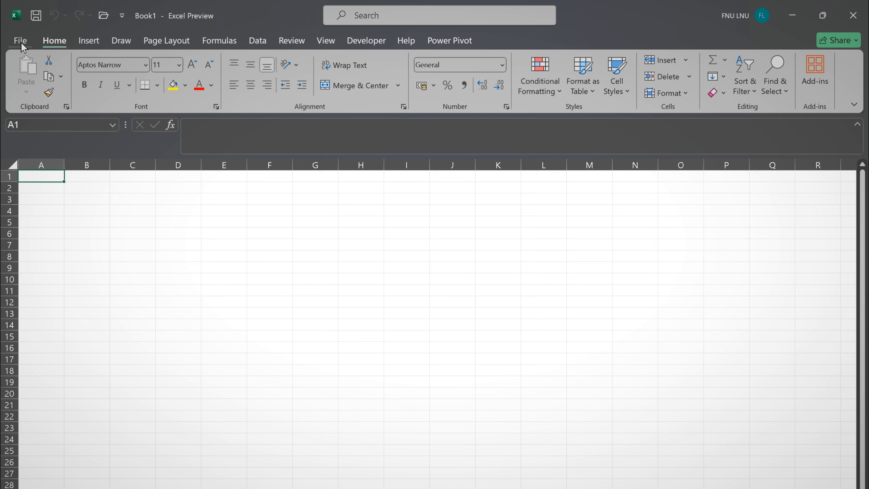
click(21, 44)
click(38, 235)
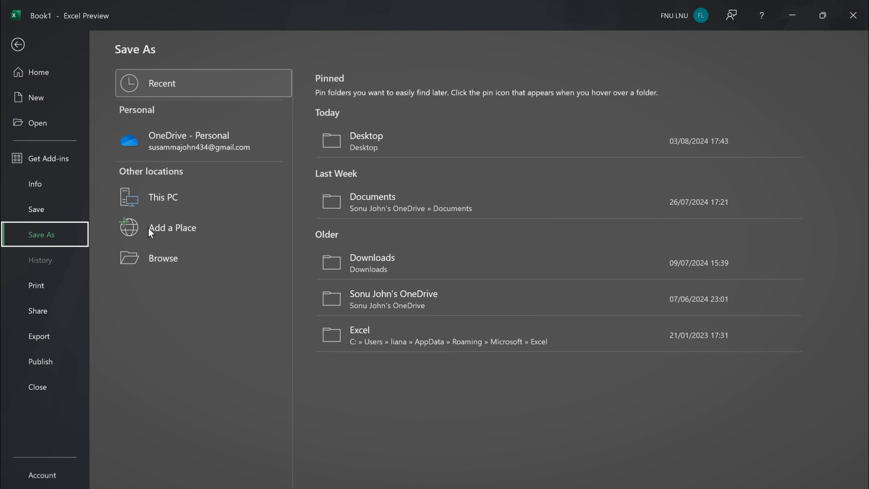
click(155, 257)
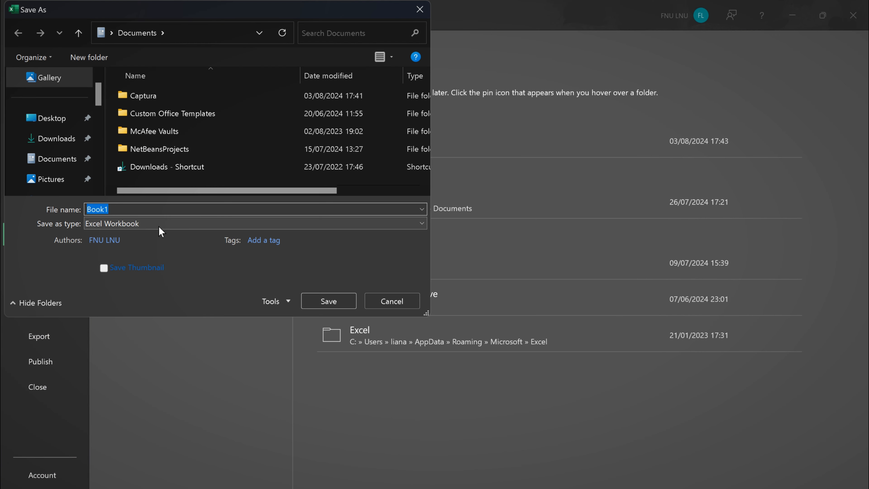
click(158, 225)
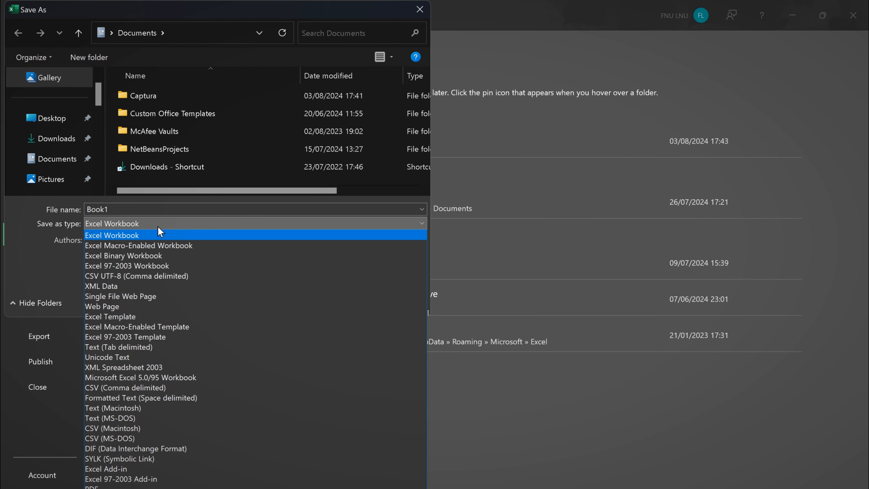
click(135, 245)
- Name the new workbook pos and save it to the Desktop
click(124, 209)
key(BackSpace)
key(BackSpace)
key(BackSpace)
key(BackSpace)
key(BackSpace)
text(po)
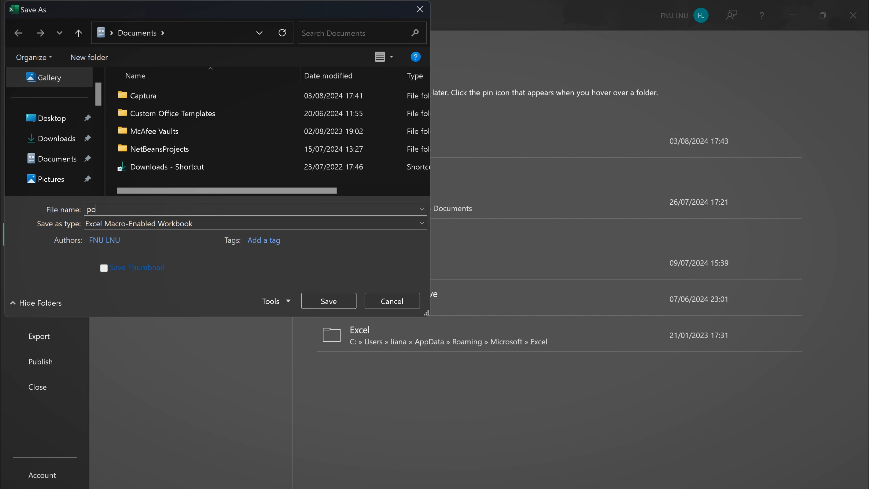
text(s)
click(46, 115)
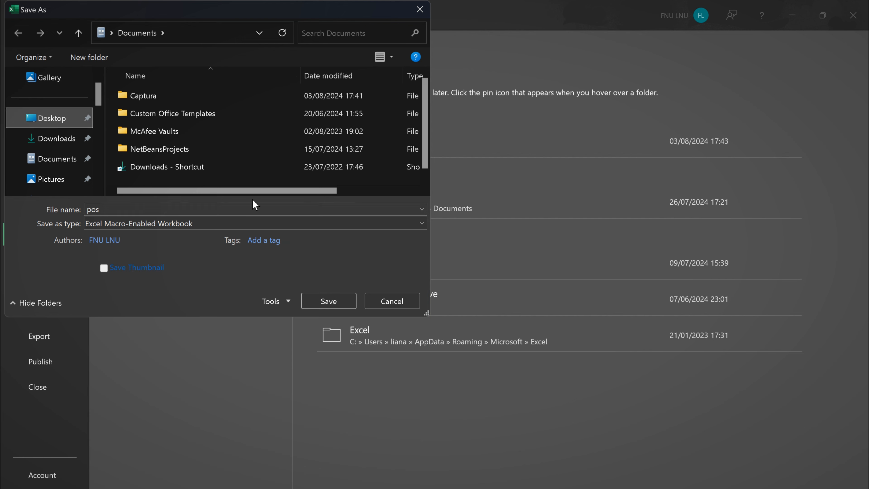
click(328, 302)
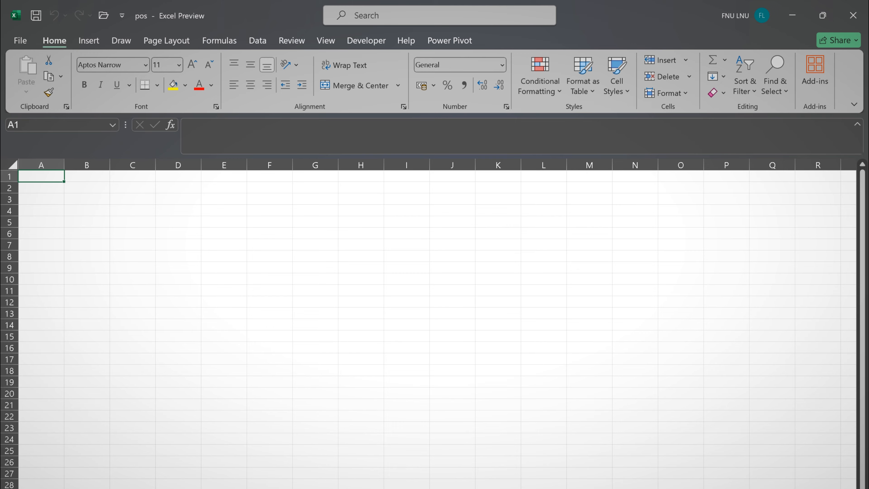
- Rename Sheet1 as Dashboard
double_click(70, 466)
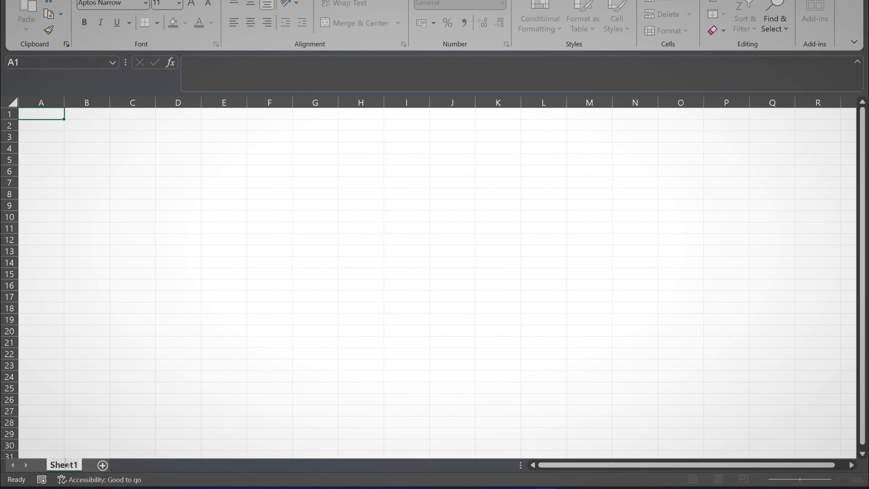
text(Dash)
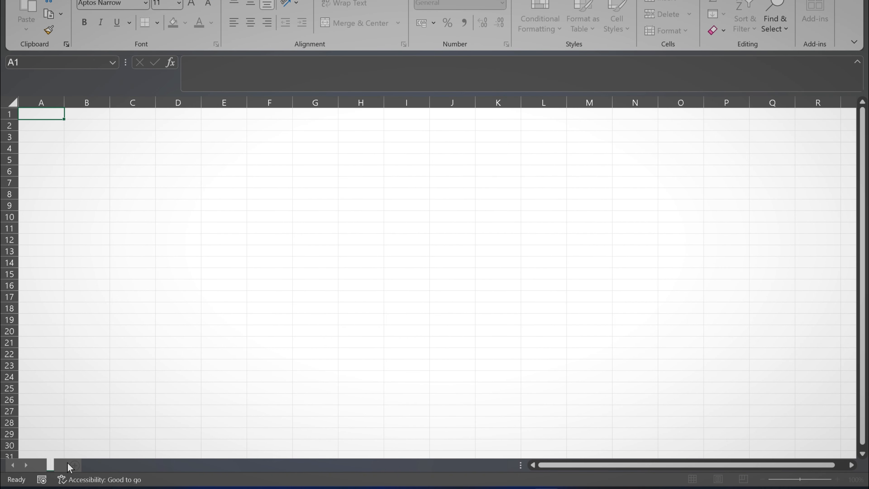
text(board)
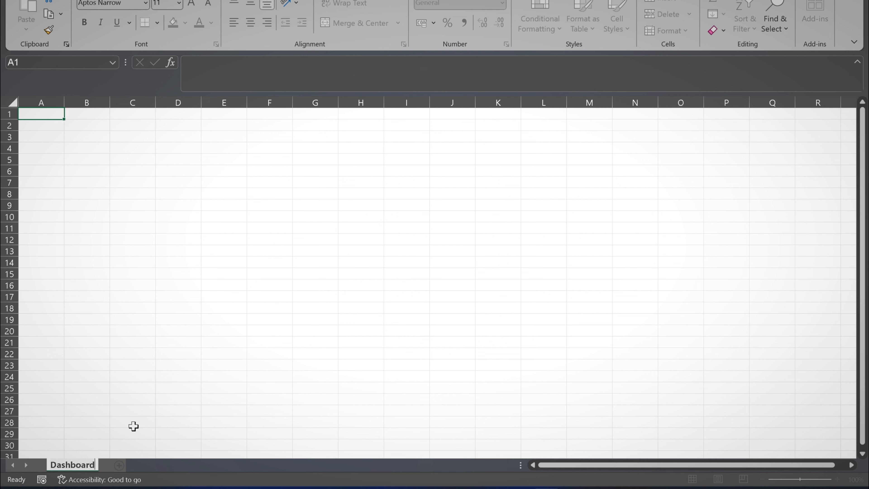
key(Return)
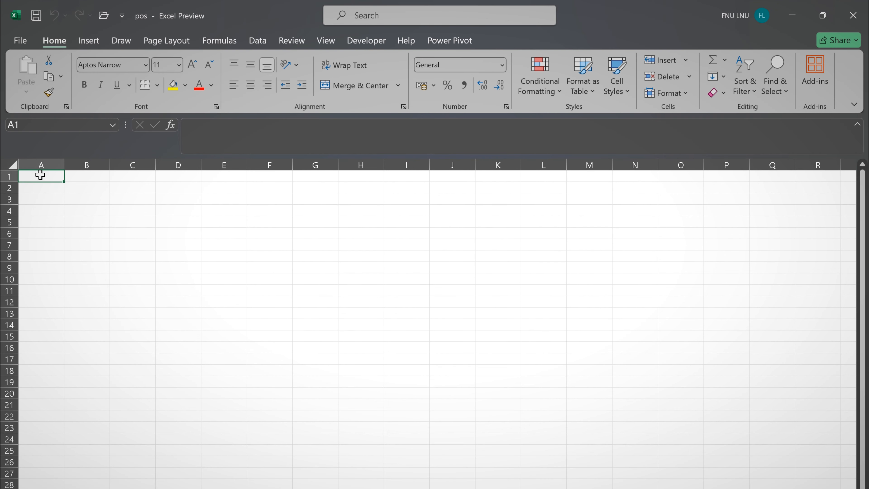
- Merge and center cells A1:I1 and fill the merged cell with dark blue
drag(126, 166, 402, 174)
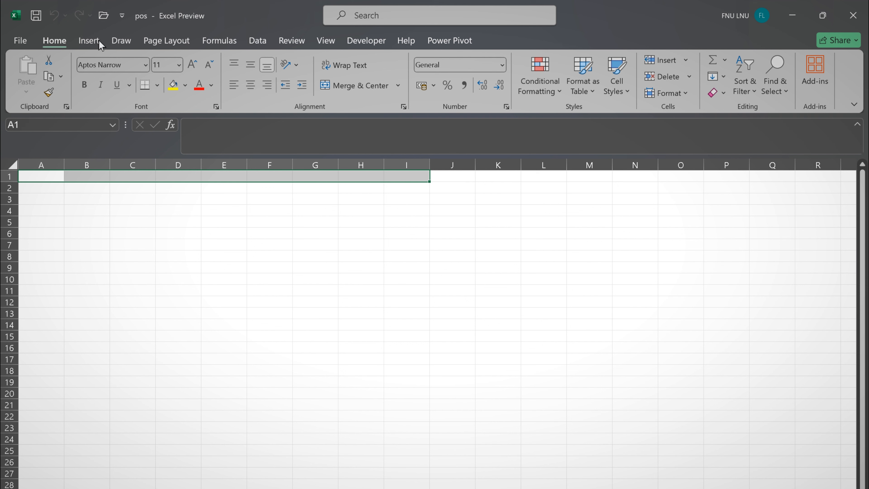
click(337, 90)
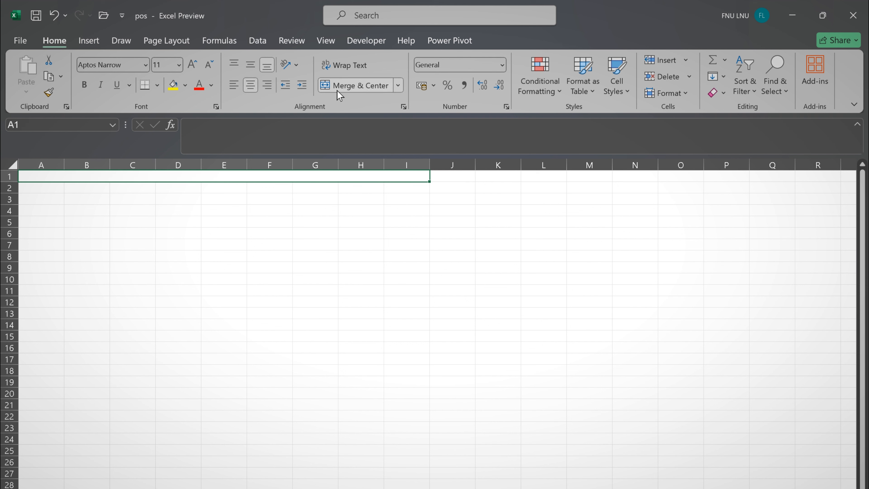
click(185, 85)
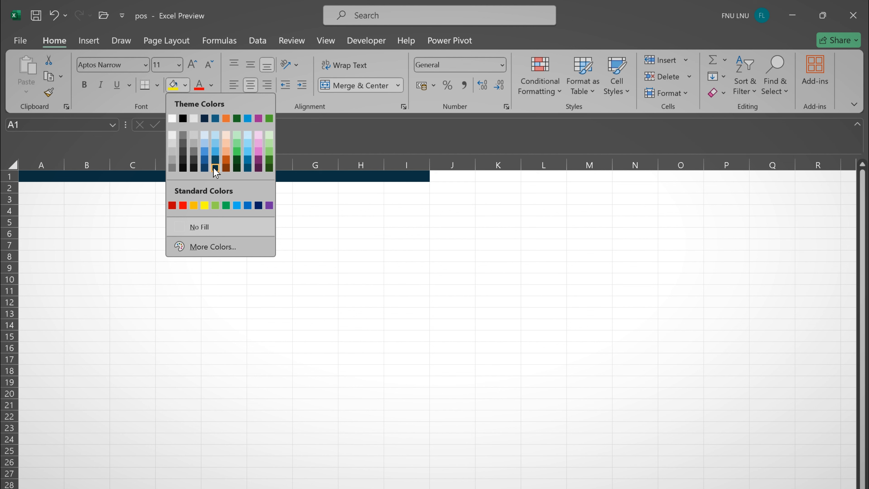
click(204, 168)
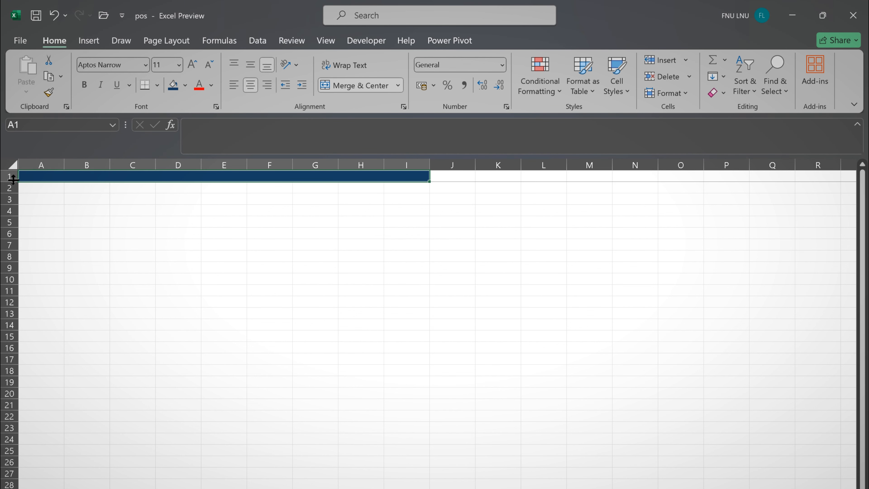
- Make row 1 about twice as tall and enter the title Point Of Sale in the merged header cell
drag(13, 178, 13, 193)
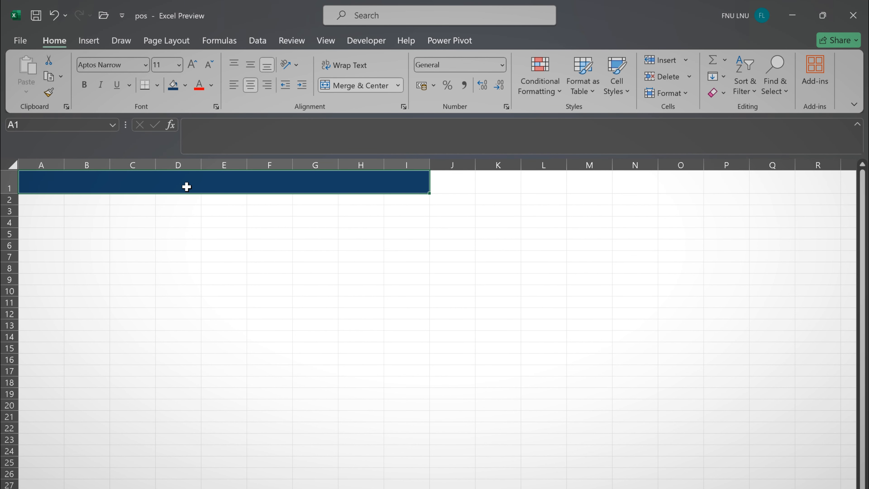
text(Sale O)
key(BackSpace)
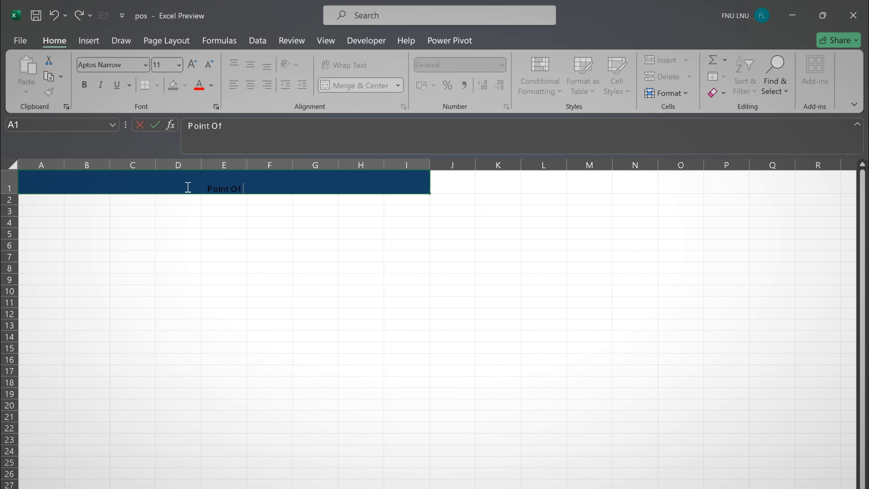
text(Sale)
- Format the Point Of Sale title as white Agency FB text at size 22 and make row 1 slightly taller
drag(279, 185, 177, 184)
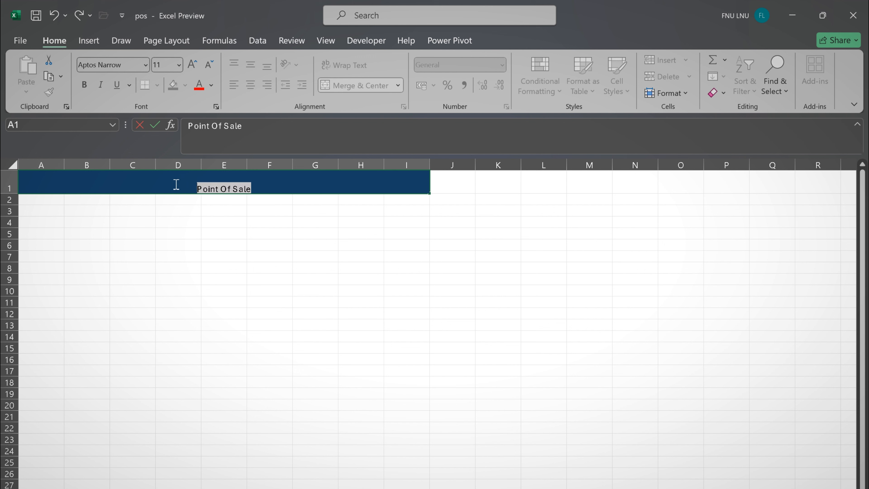
click(211, 85)
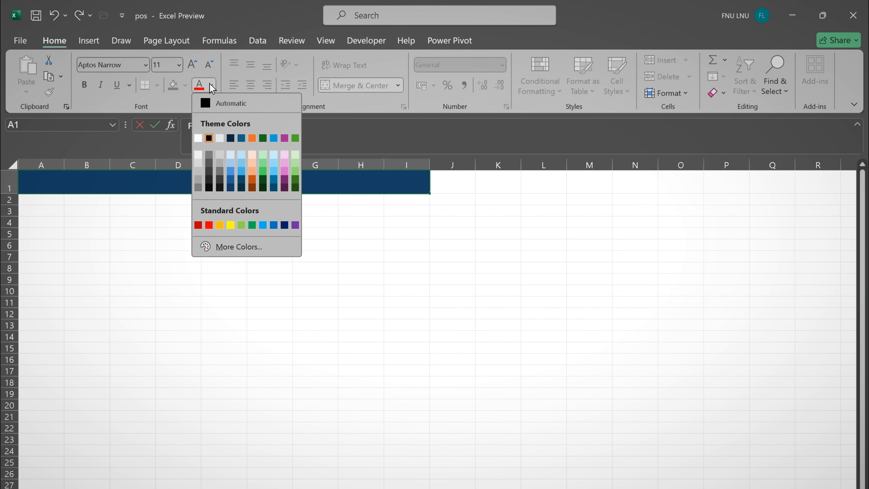
click(199, 139)
click(146, 64)
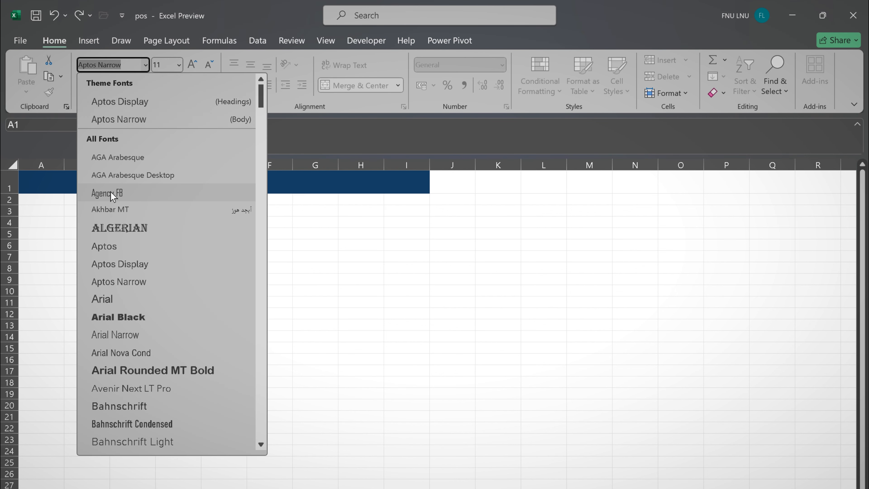
click(109, 193)
click(178, 64)
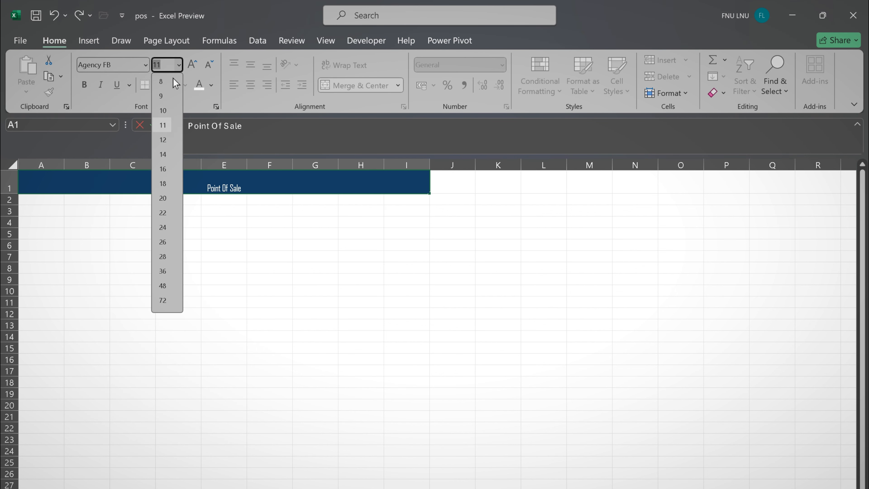
click(163, 213)
click(178, 256)
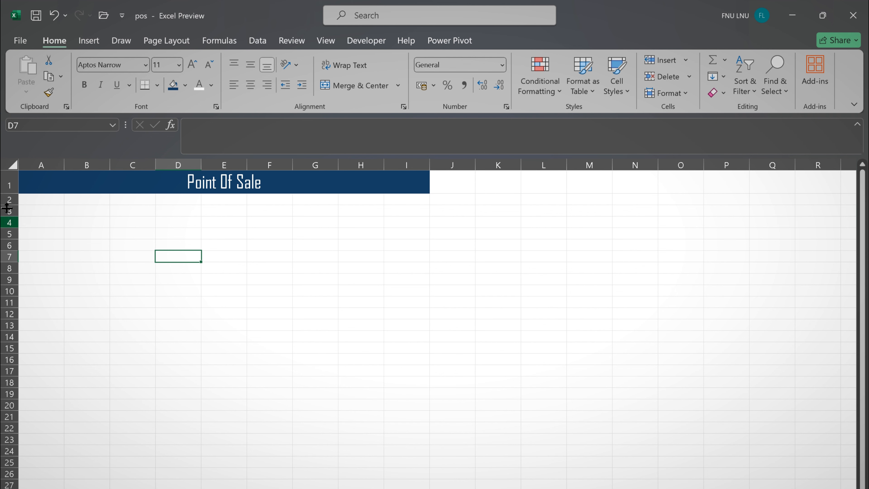
drag(10, 193, 13, 195)
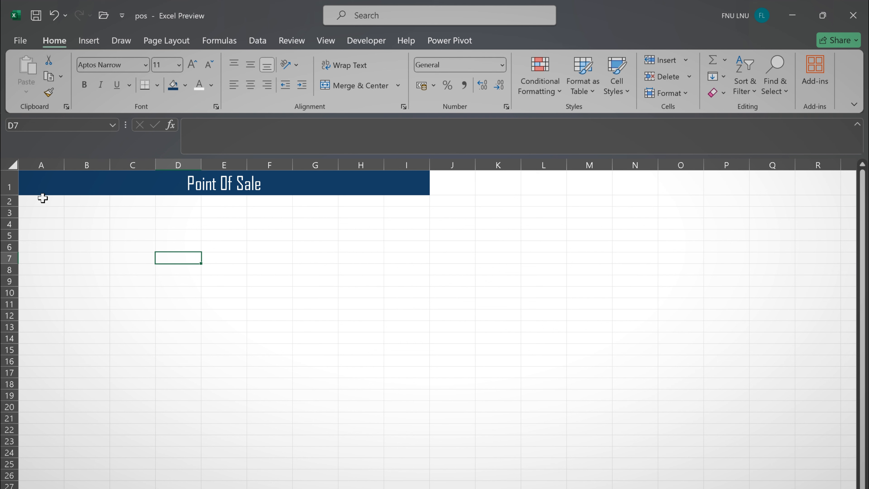
- Fill cells A2:I17 below the title bar with light gray to form the form background
drag(29, 200, 409, 367)
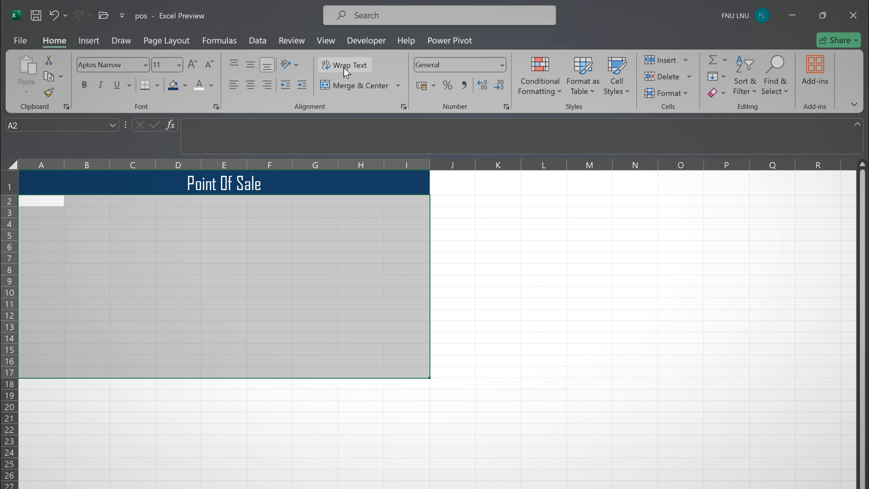
click(187, 87)
click(195, 118)
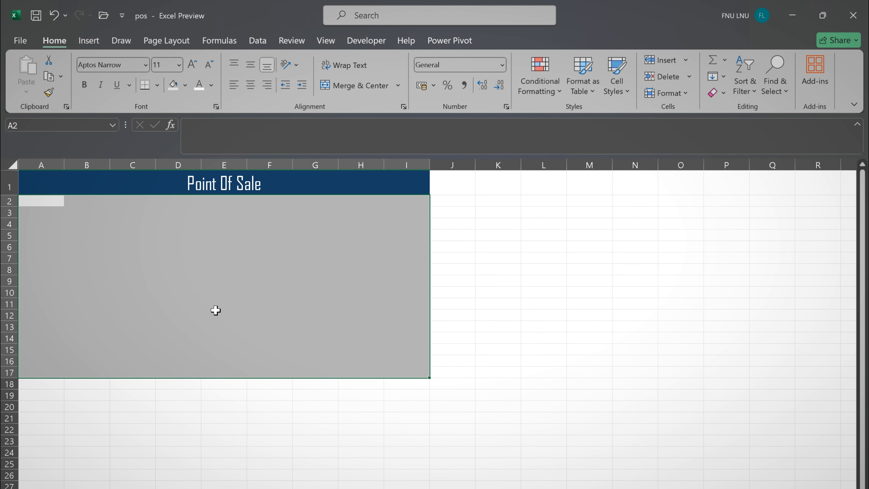
click(224, 303)
click(498, 361)
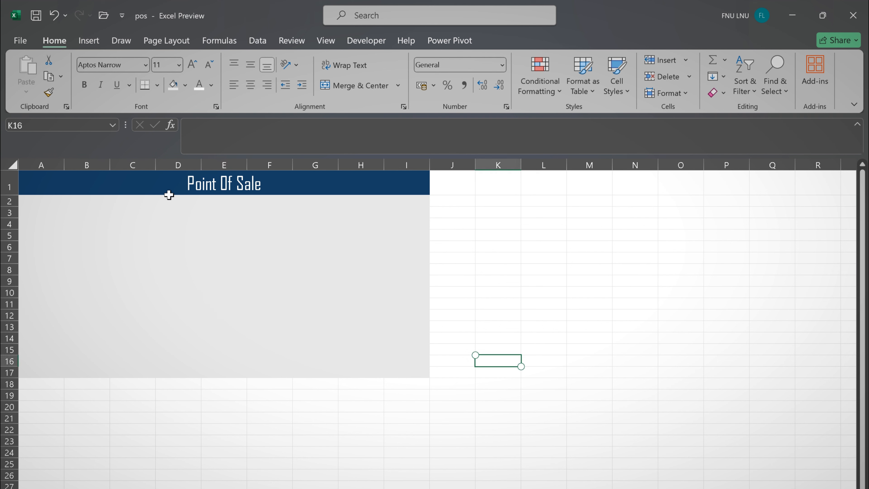
- Enter the labels Product ID in B3, Product Name in B5 and Description in B7
click(90, 213)
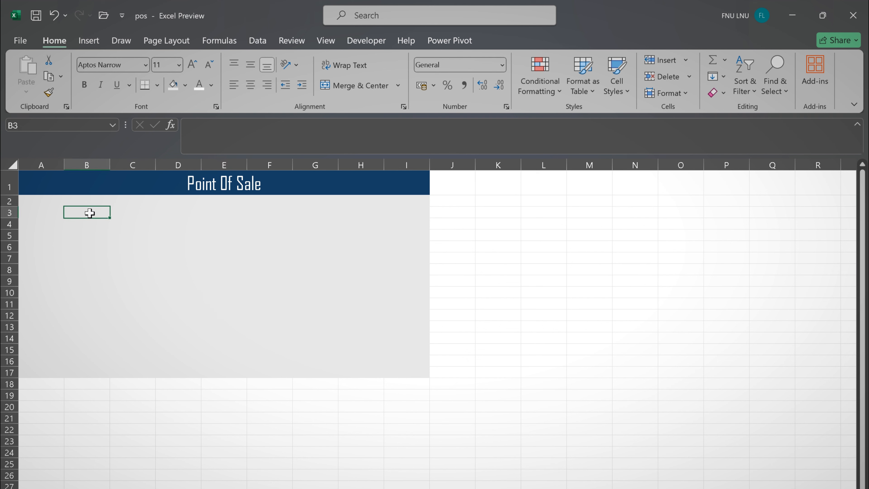
text(Product ID)
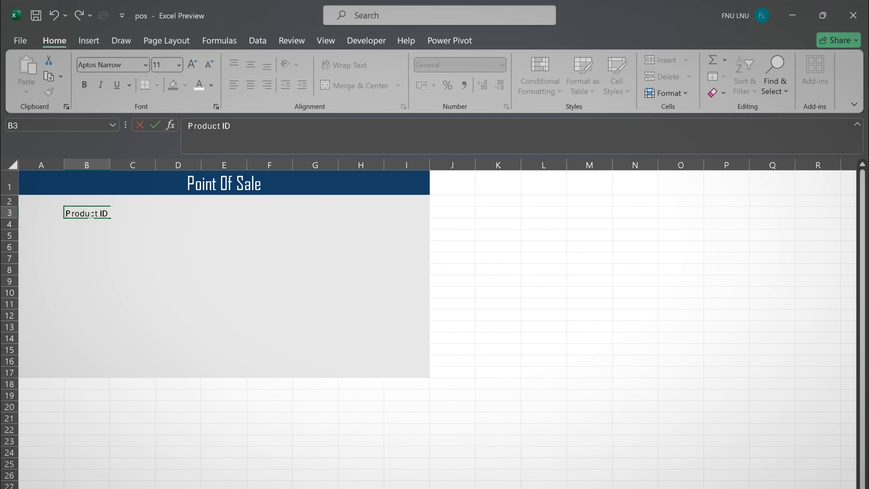
key(Return)
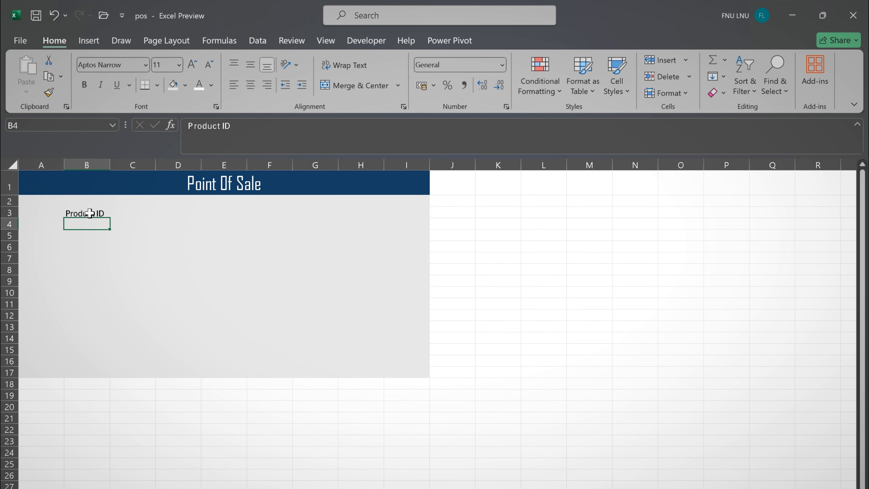
key(Return)
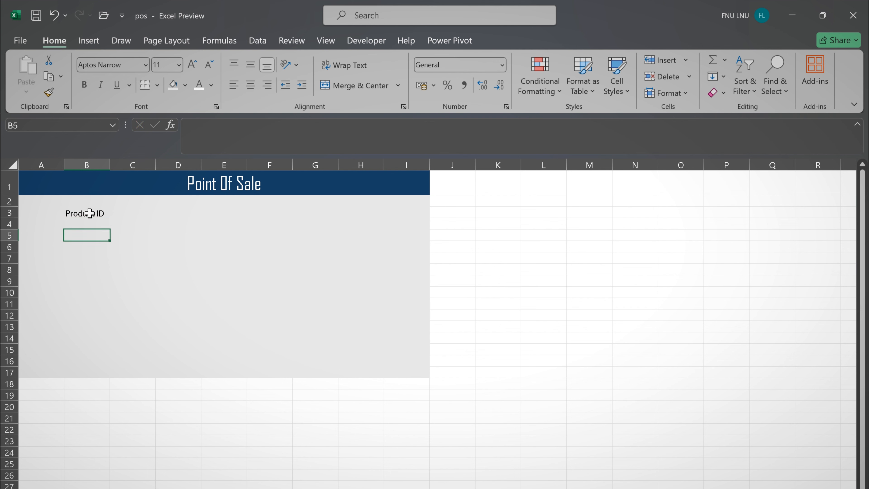
text(Pro)
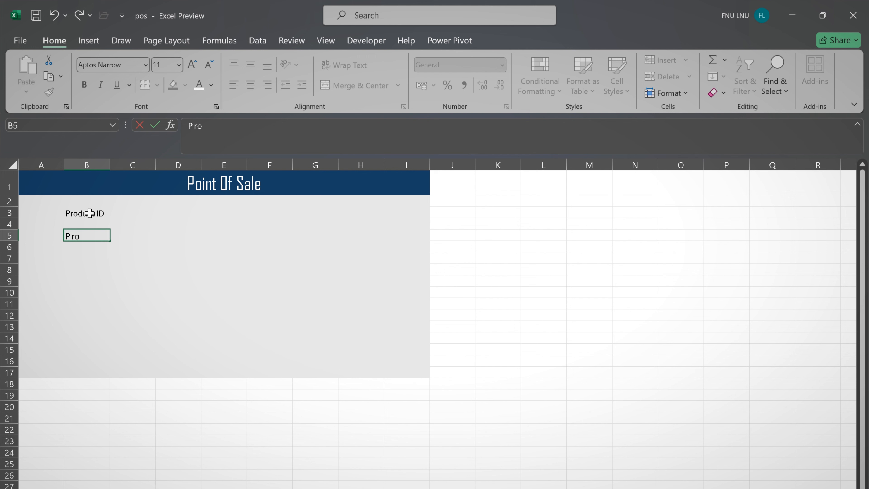
text(duct Name)
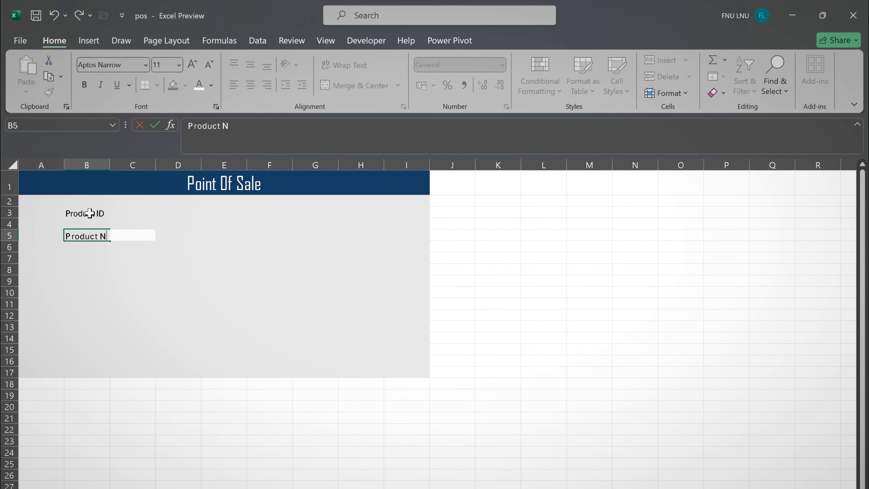
key(Return)
key(Return)
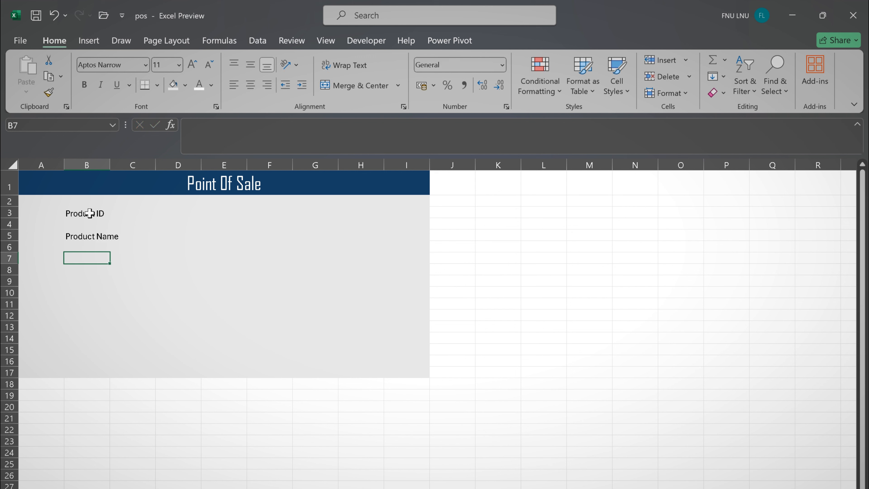
text(Description)
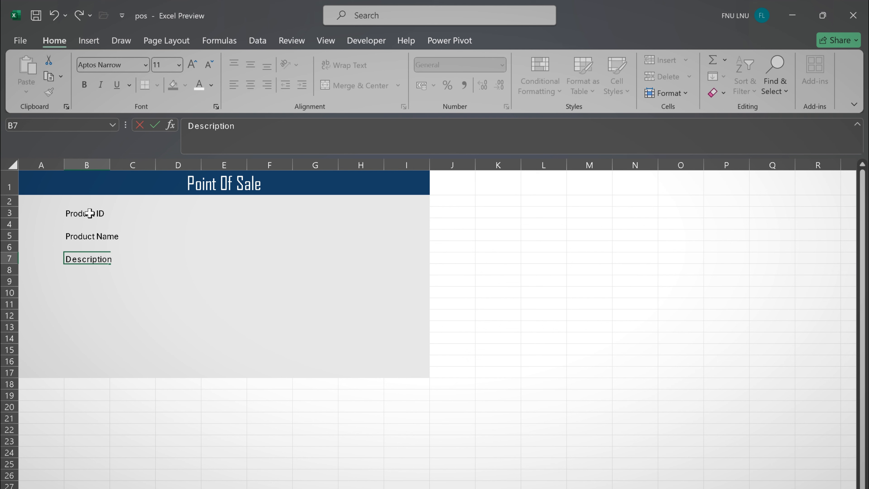
key(Return)
key(Return)
key(Return)
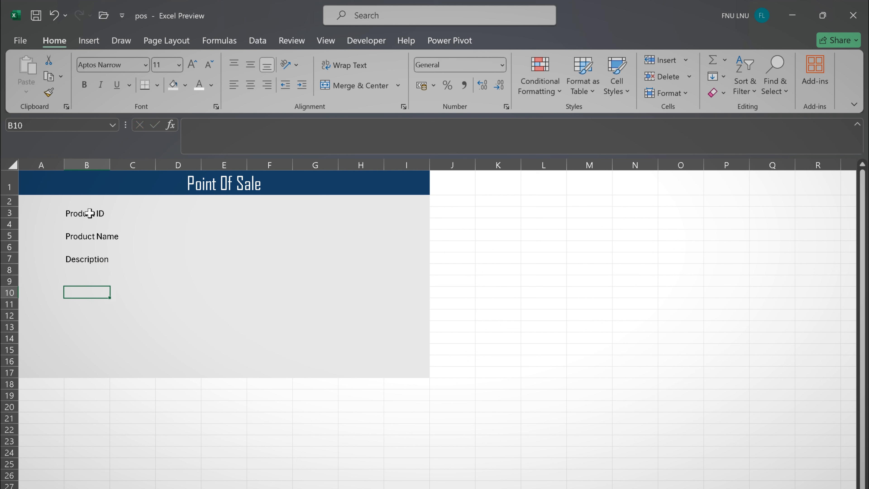
- Enter the labels Price in B10 and Qty in D10
text(Price)
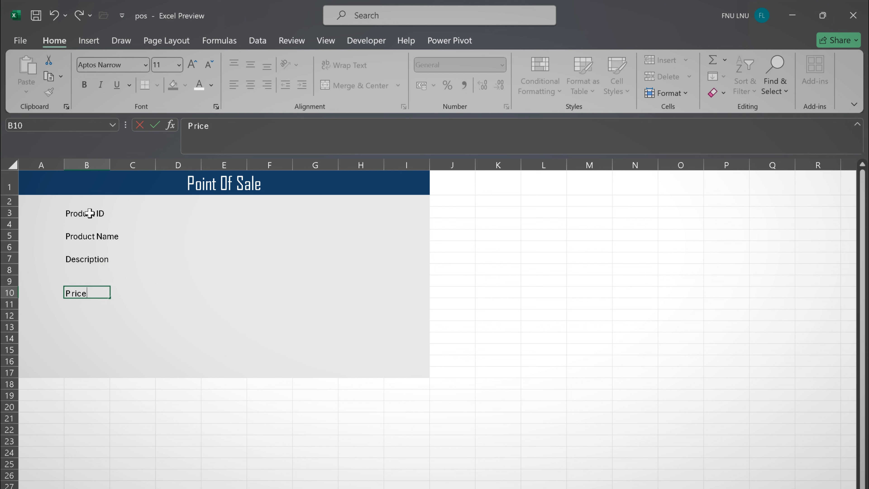
key(Tab)
text(Q)
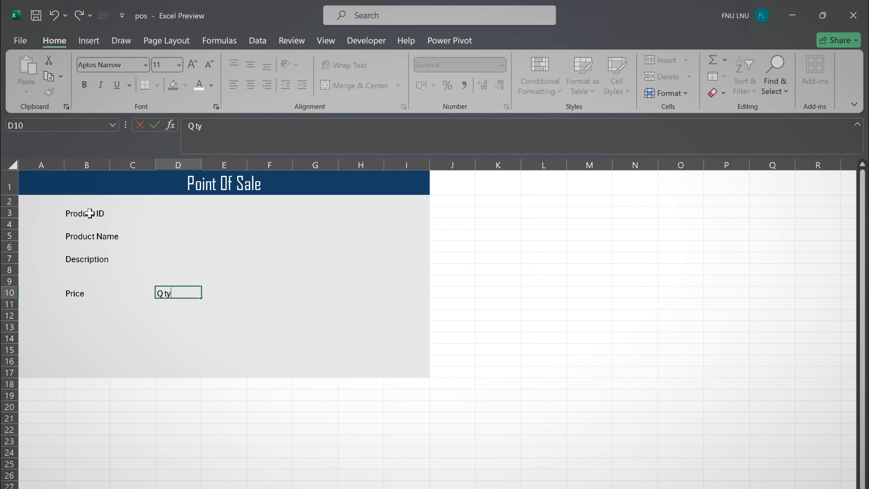
text(ty)
key(Left)
key(Left)
key(Down)
key(Down)
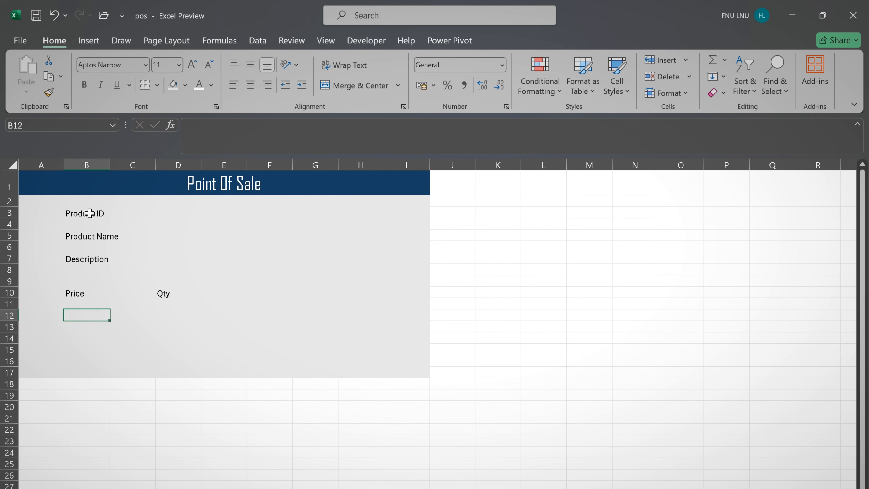
- Enter the labels Payment Method in B12 and Customer Name in B14
text(Payment Method)
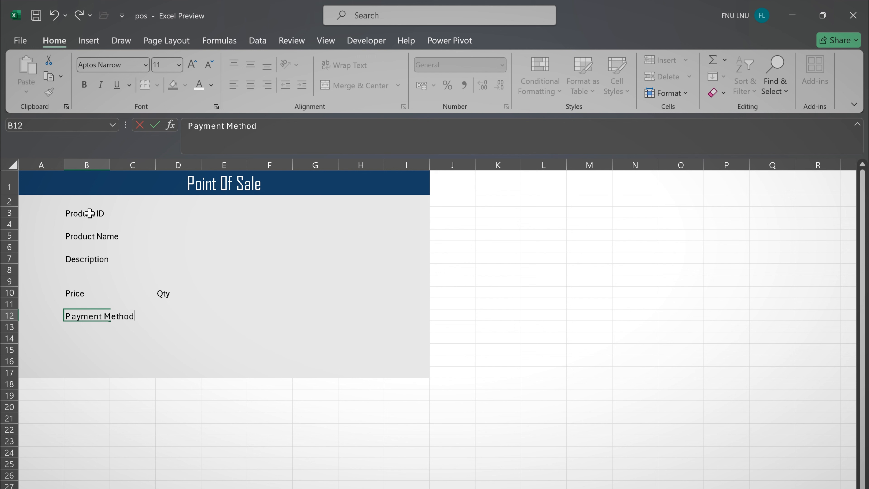
key(Return)
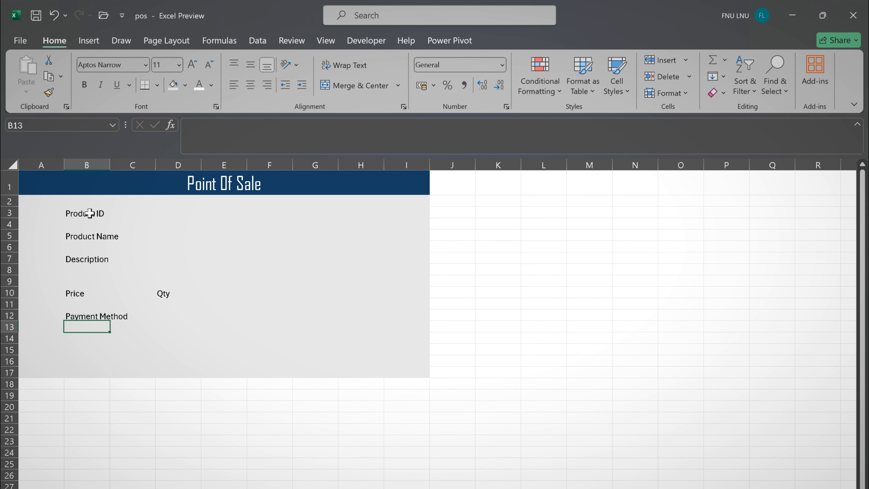
key(Down)
text(Cust)
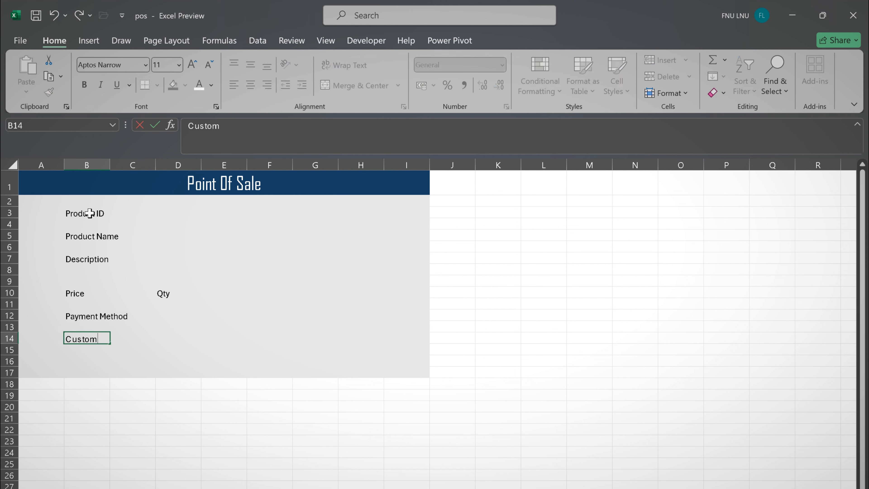
text(omer Name)
click(133, 383)
- Make the Product ID, Product Name and Description labels bold
click(94, 214)
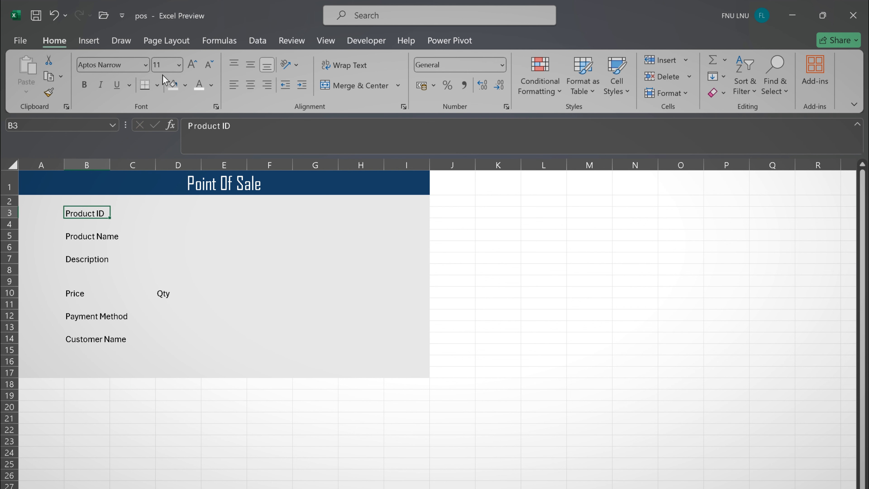
click(84, 84)
click(106, 241)
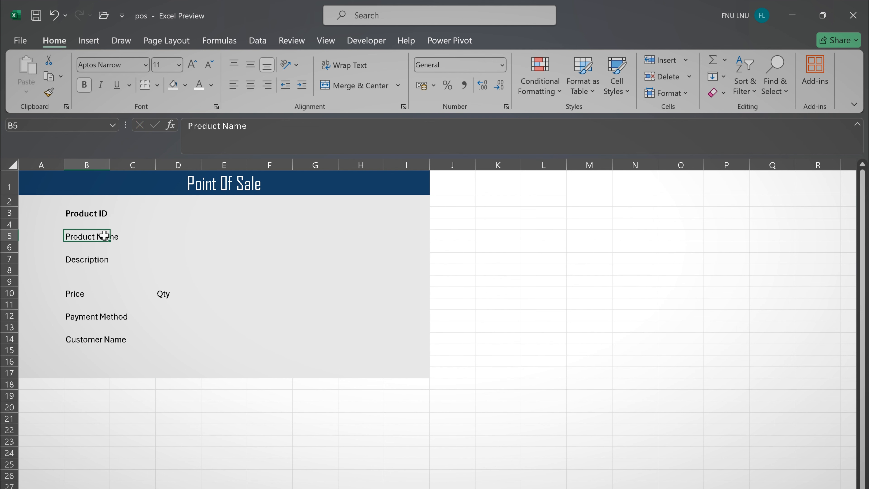
click(83, 85)
click(87, 260)
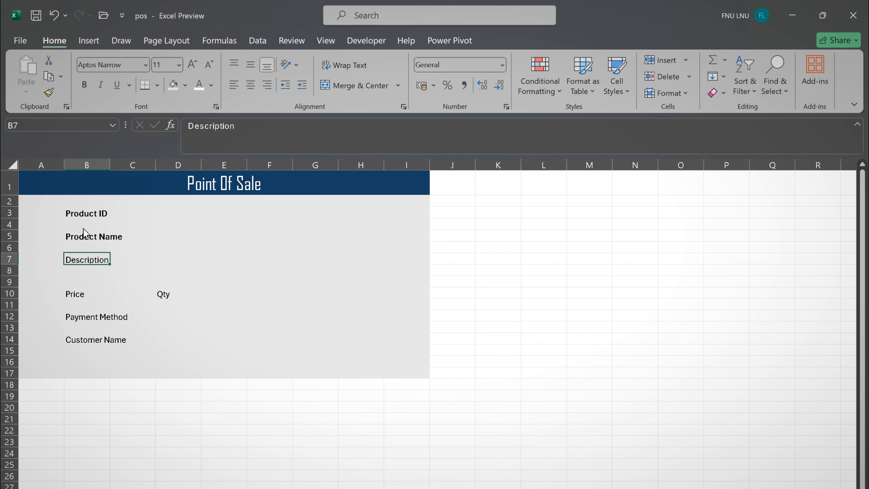
click(84, 86)
- Make the Price, Qty, Payment Method and Customer Name labels bold and widen column B to fit the longest label
click(86, 304)
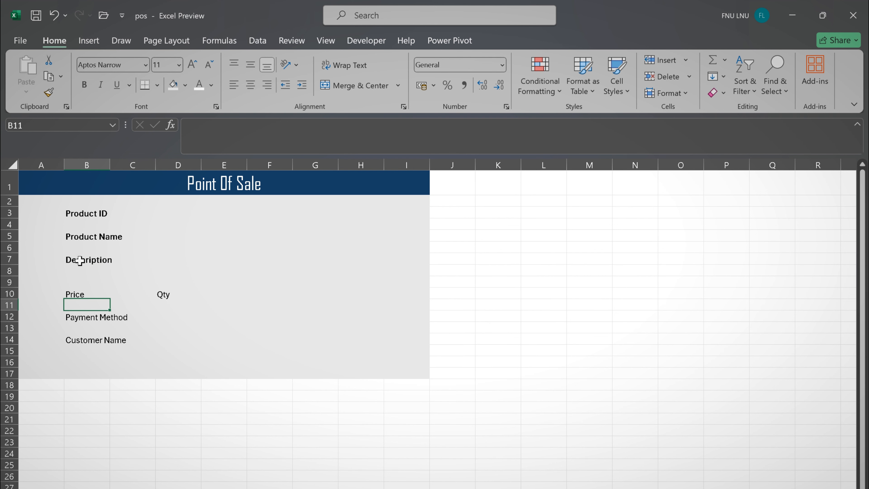
click(83, 293)
click(84, 85)
click(161, 295)
click(85, 85)
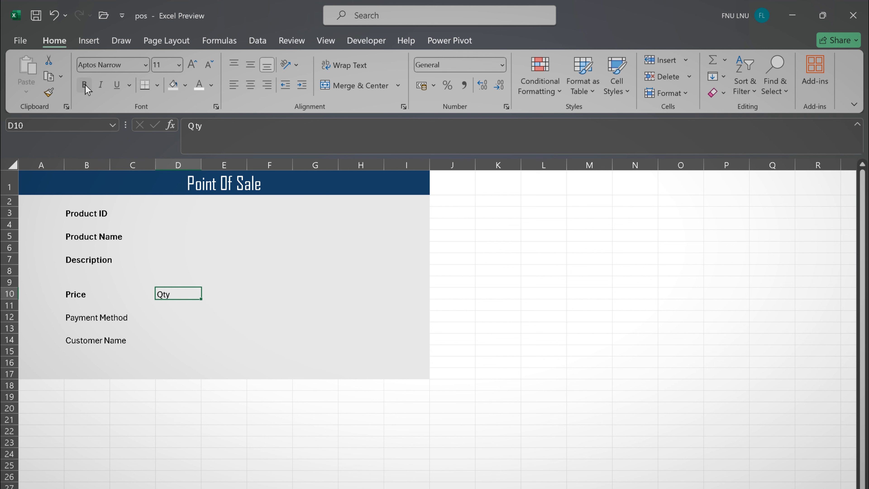
click(84, 316)
click(83, 86)
key(Down)
key(Down)
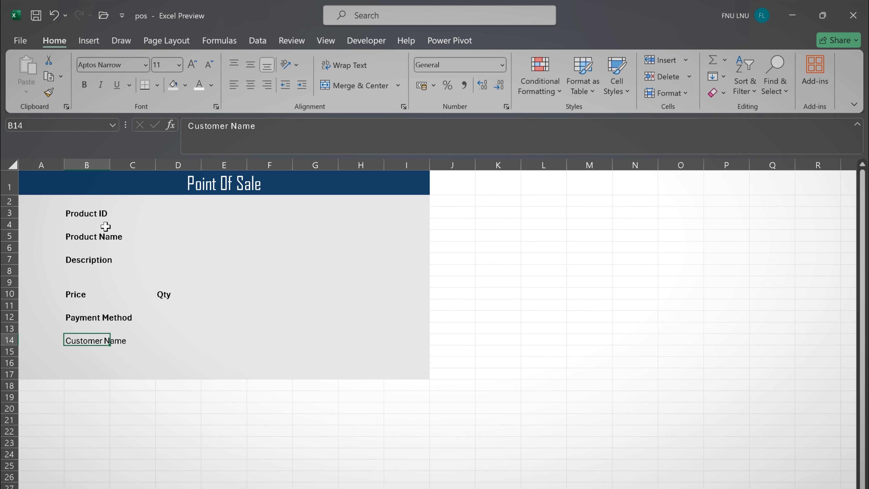
click(88, 85)
drag(110, 164, 134, 164)
click(284, 306)
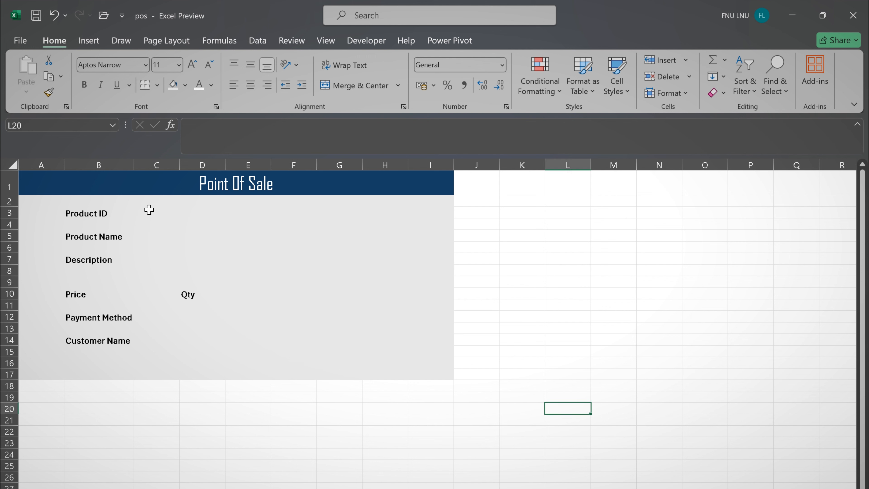
- Fill the input areas C3:E3, C5:E5 and C7:E8 beside the product labels with white
drag(139, 211, 255, 210)
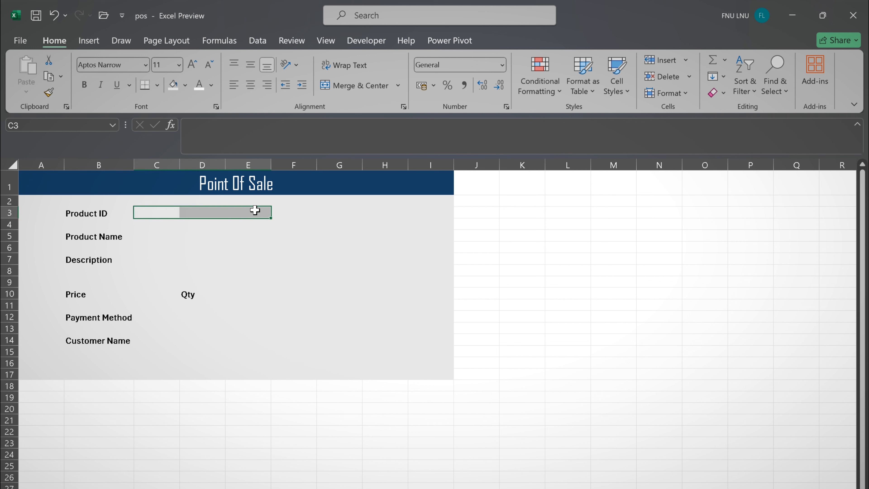
click(185, 86)
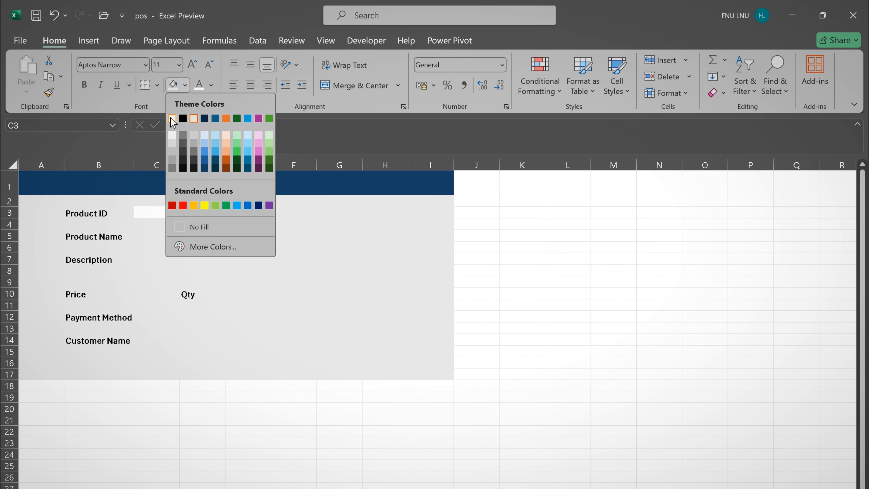
click(172, 118)
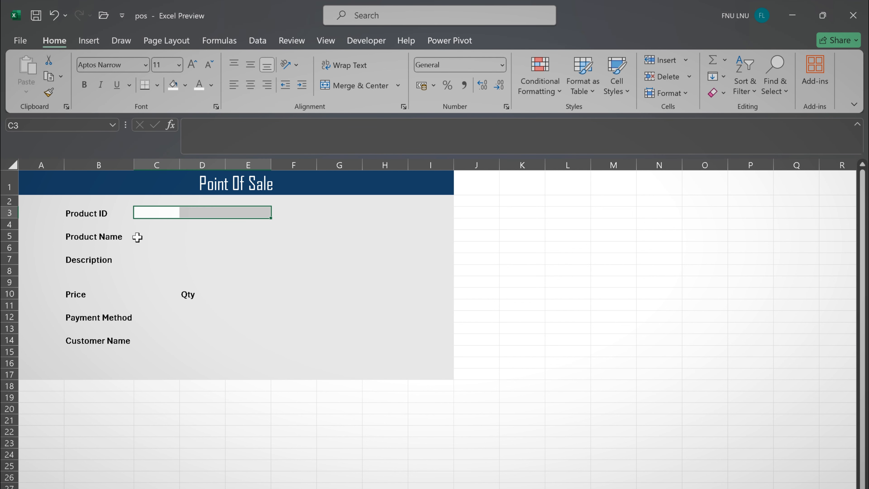
drag(135, 236, 264, 237)
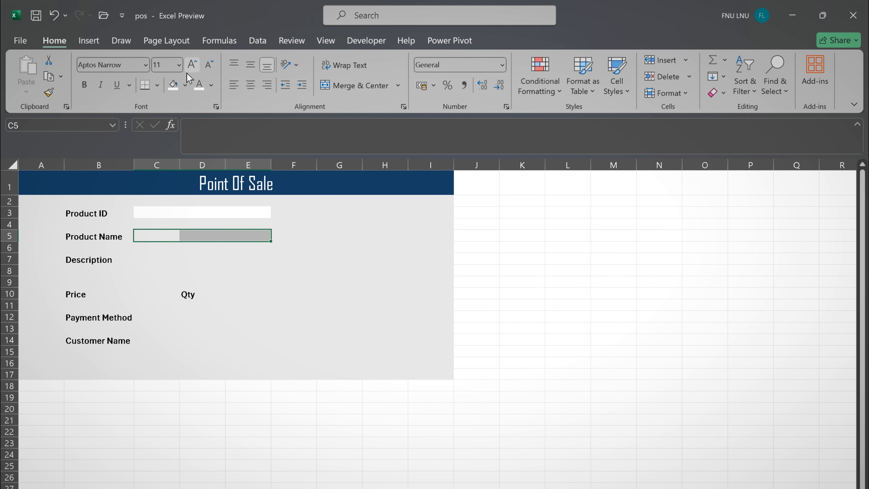
click(175, 86)
drag(134, 260, 251, 268)
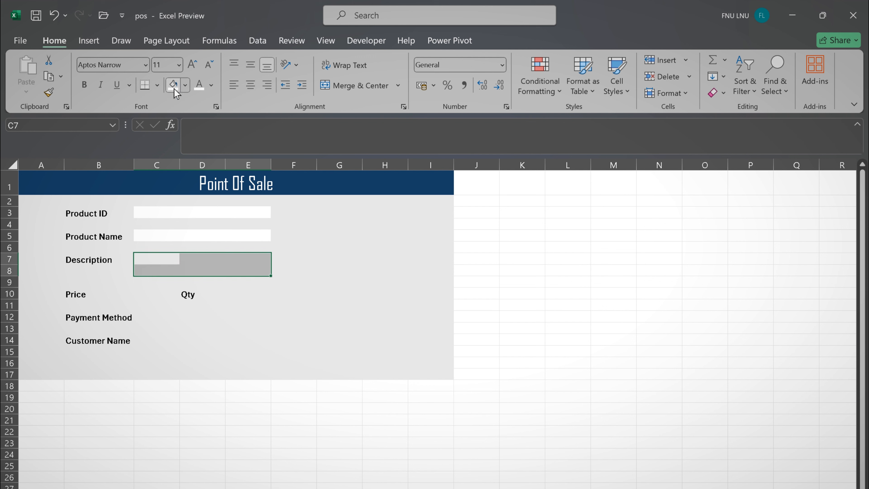
click(174, 87)
- Fill the Price input cell C10 and the Qty input cell E10 with white
click(146, 293)
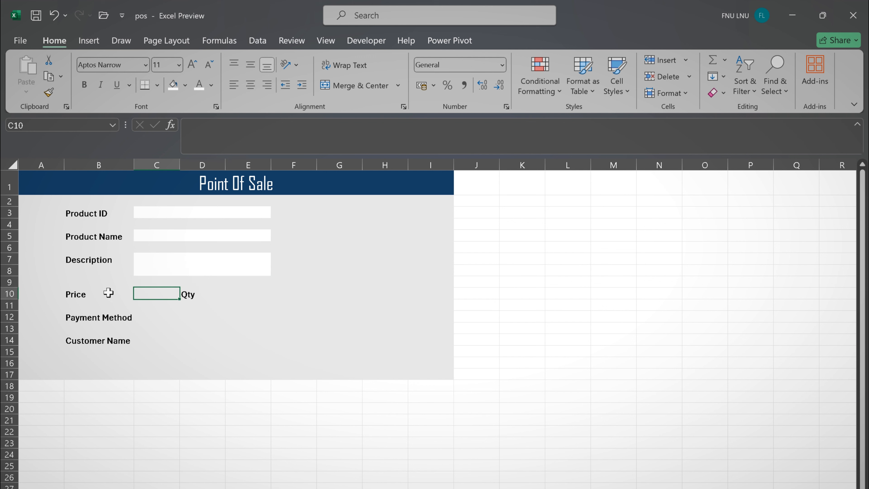
click(126, 292)
click(147, 296)
click(175, 85)
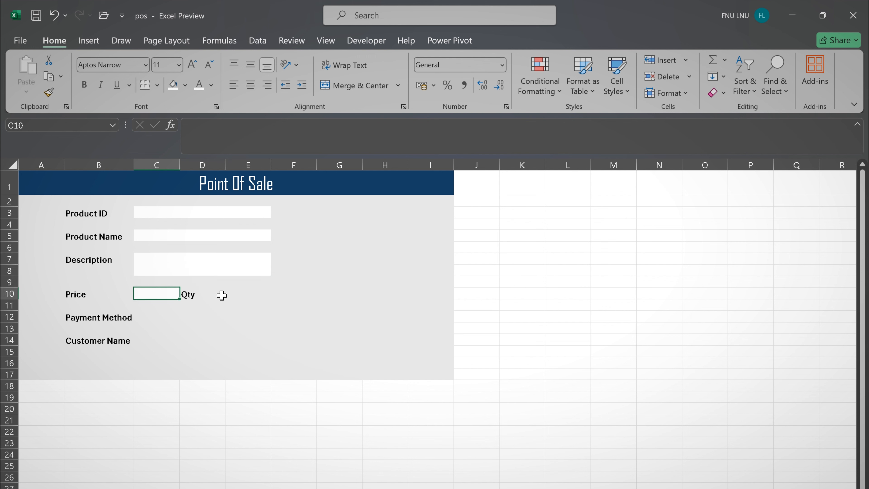
click(222, 295)
click(245, 295)
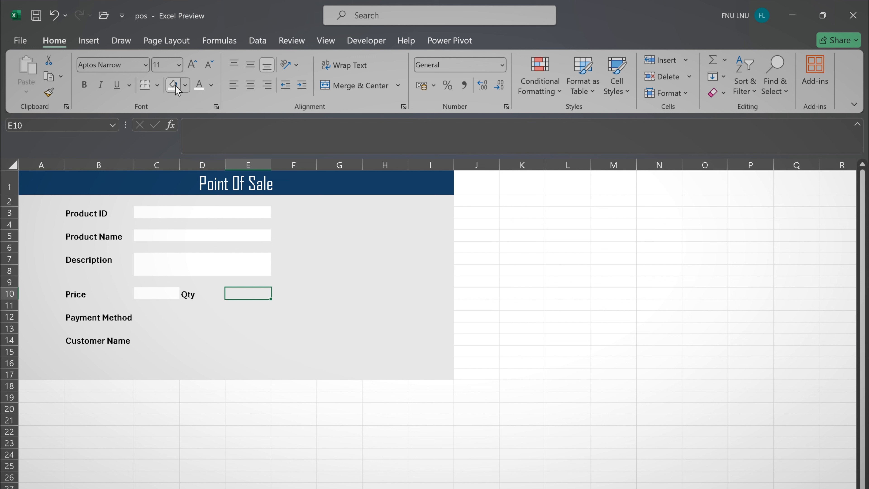
click(175, 85)
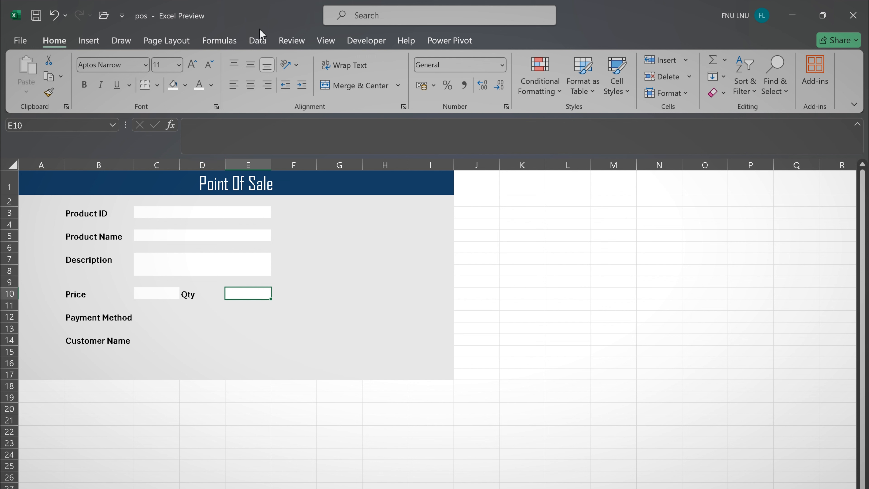
- Check in the ribbon customization options that the Developer tab is enabled
click(16, 40)
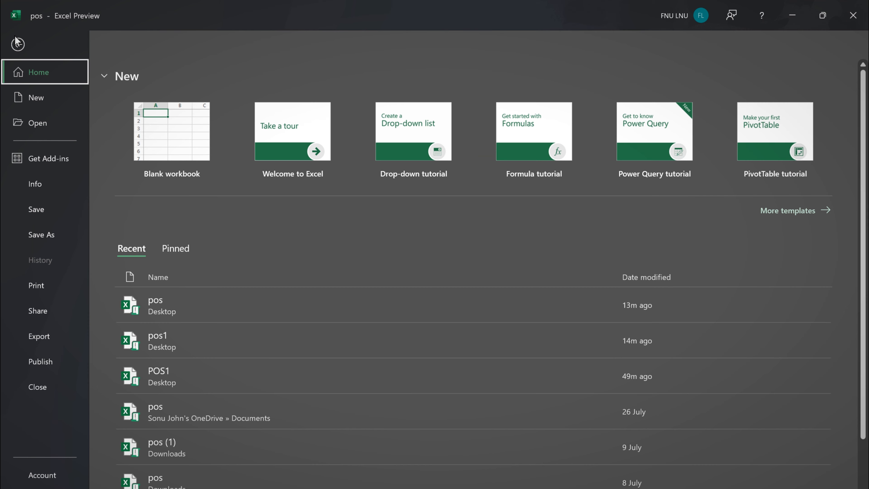
click(40, 465)
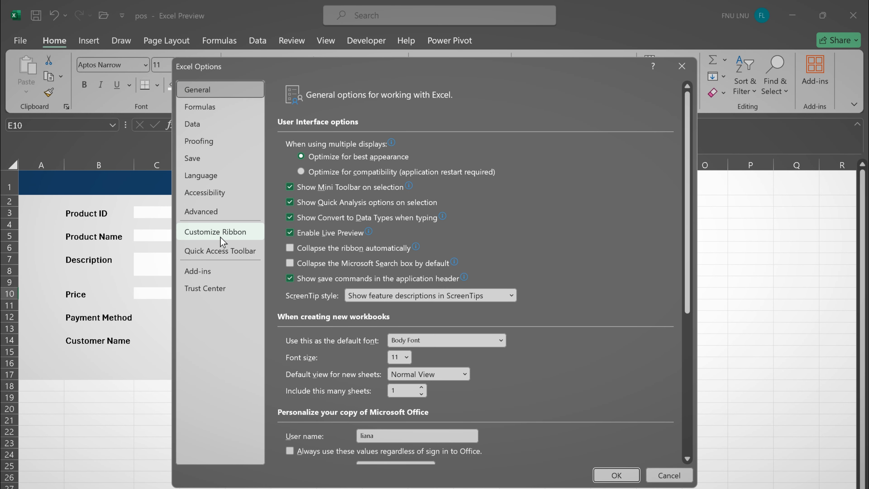
click(220, 238)
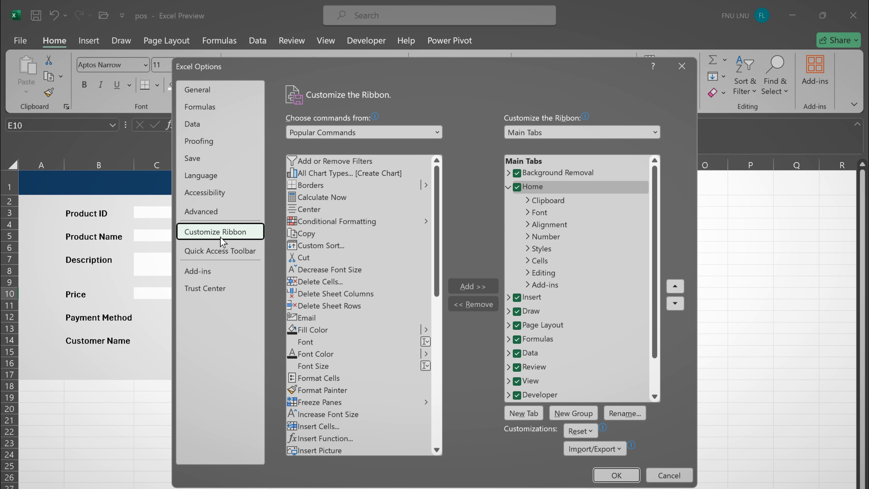
click(520, 397)
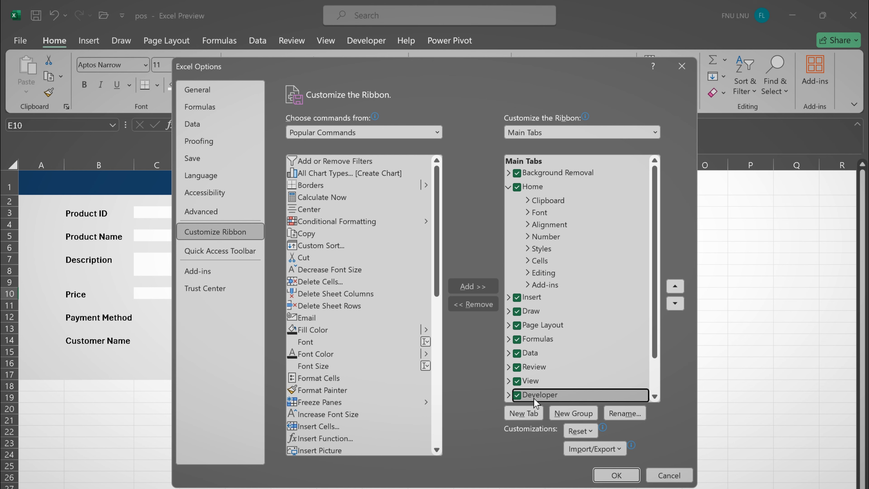
click(613, 475)
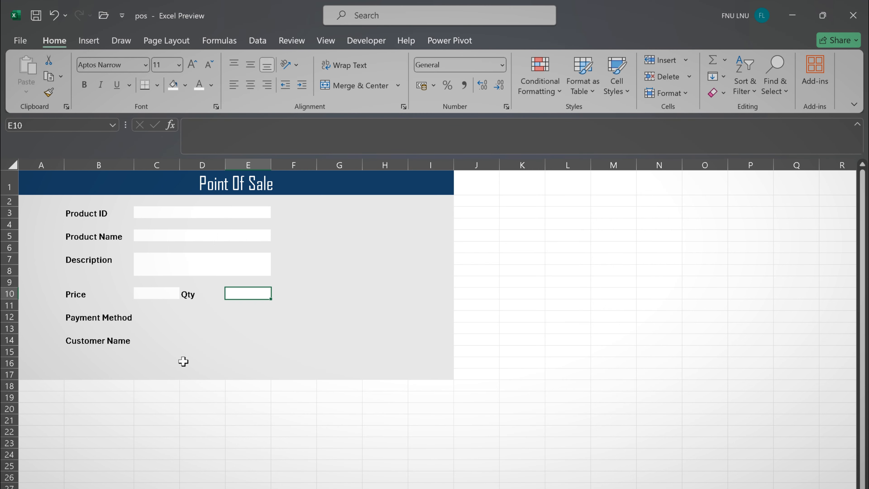
- Insert a Form Controls combo box beside the Payment Method label, spanning about columns C to E
click(361, 42)
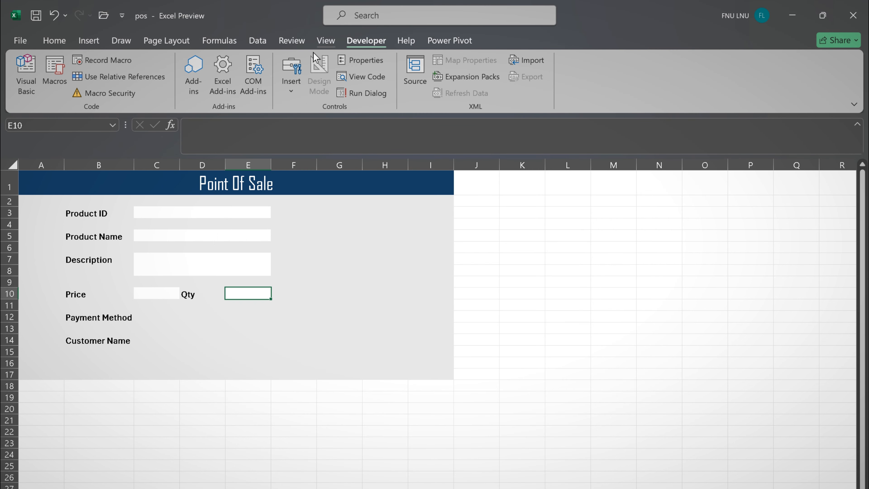
click(292, 80)
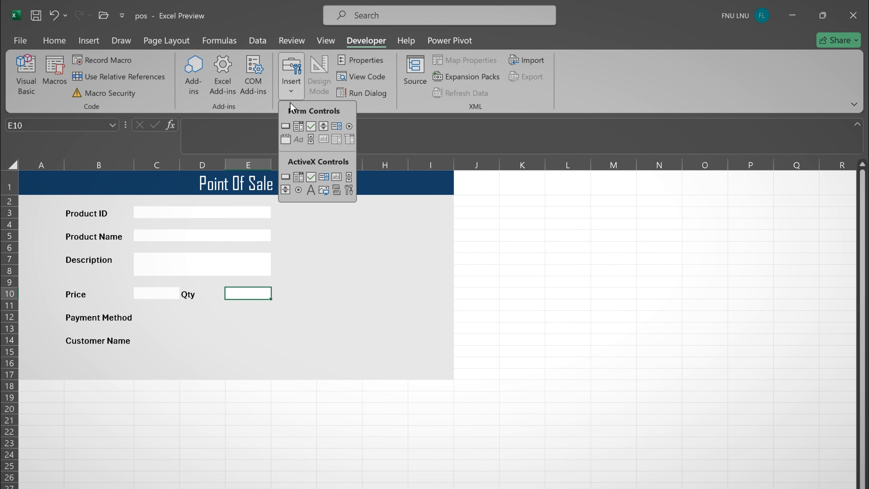
click(298, 127)
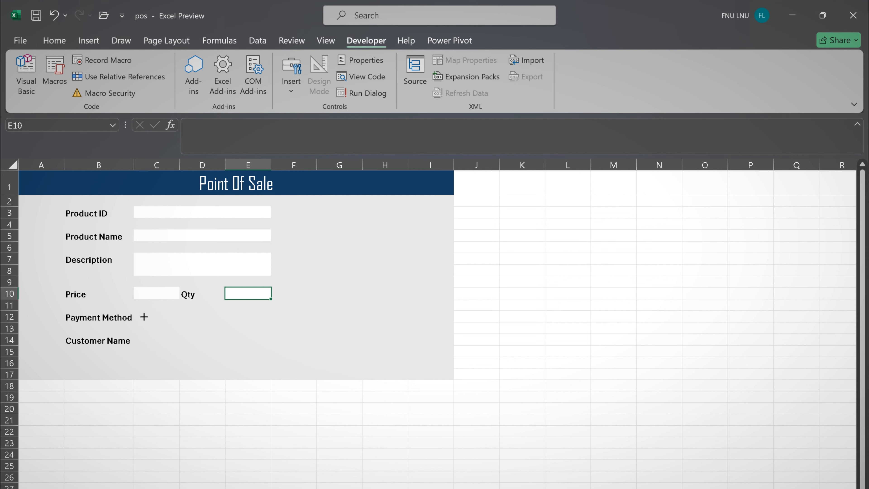
drag(142, 314, 268, 316)
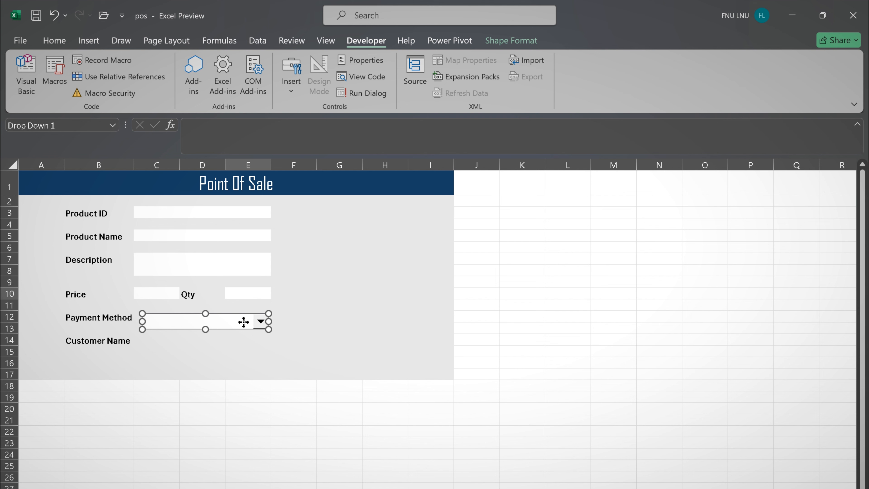
click(289, 334)
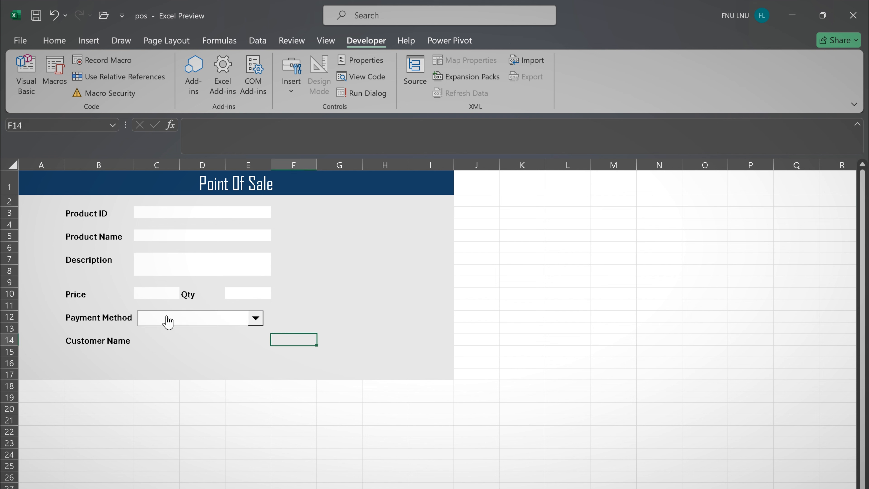
- Insert an ActiveX combo box beside the Customer Name label and widen it to match the Payment Method combo box
click(291, 80)
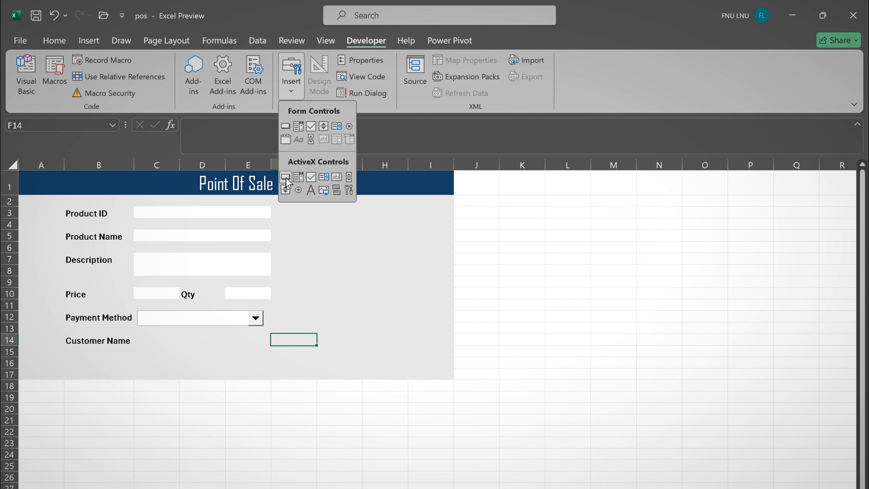
click(298, 177)
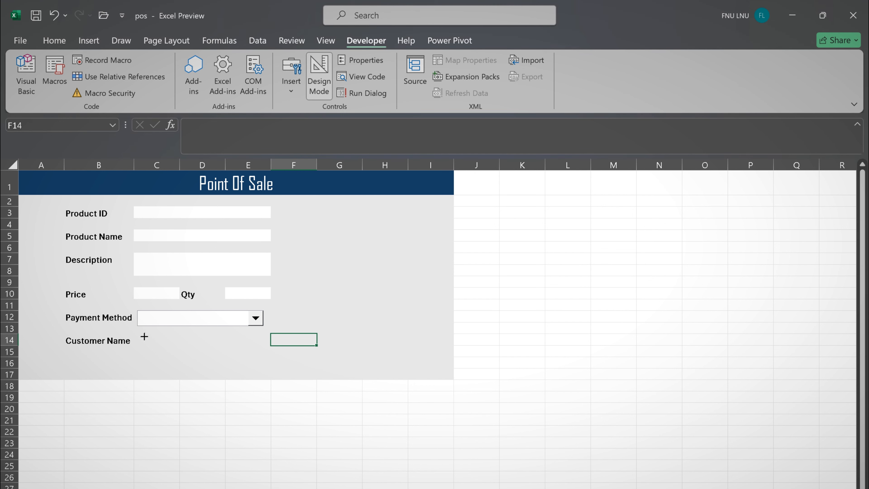
drag(140, 337, 263, 350)
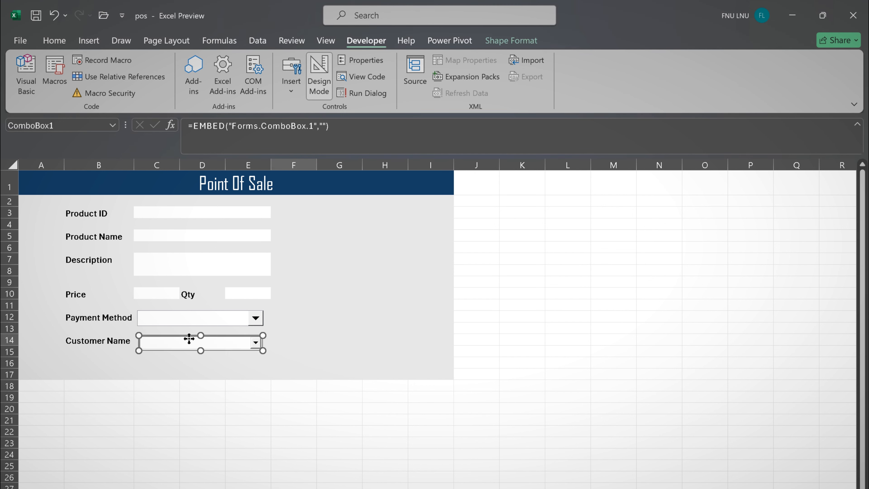
drag(198, 341, 195, 339)
click(312, 339)
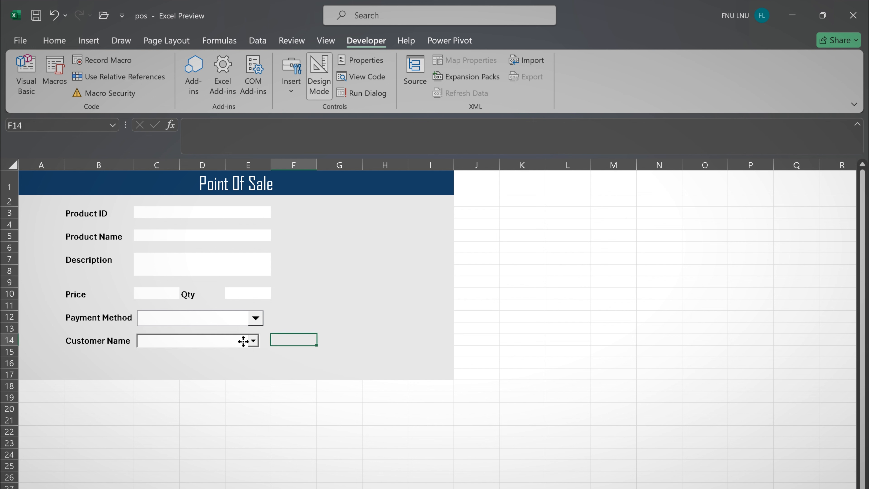
click(244, 342)
drag(259, 347, 269, 349)
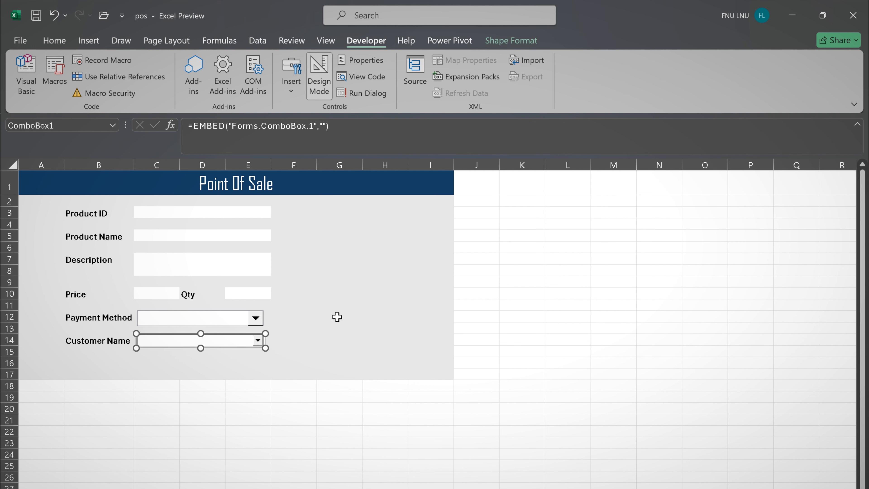
click(337, 316)
- Insert a Form Controls button below the Customer Name label, across columns B and C, accepting the default macro assignment
click(300, 97)
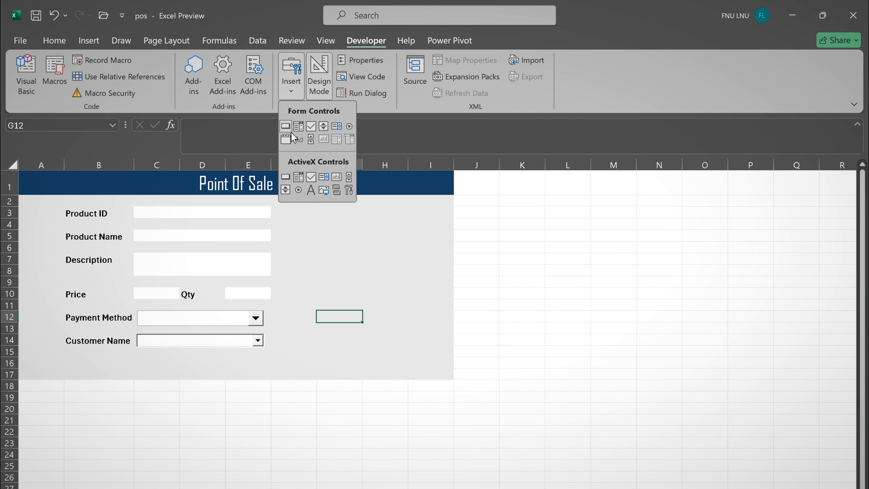
click(286, 126)
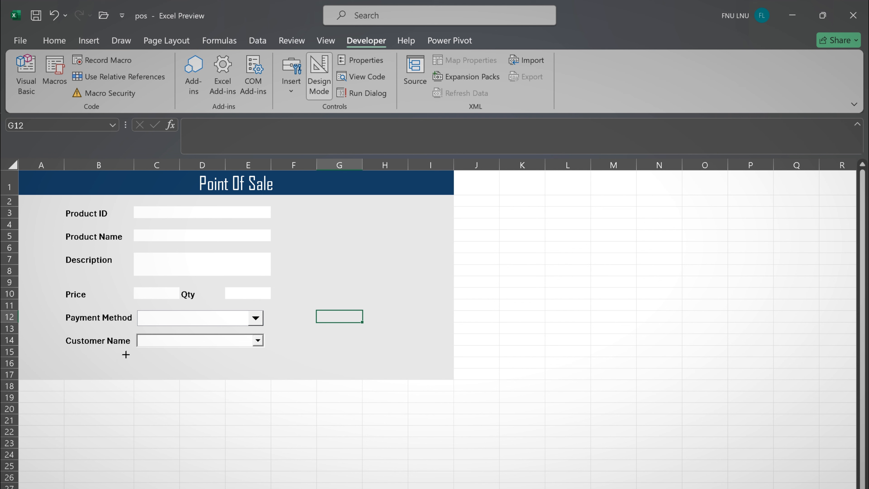
mouse_move(125, 356)
mouse_down()
mouse_move(182, 372)
mouse_move(174, 377)
mouse_up()
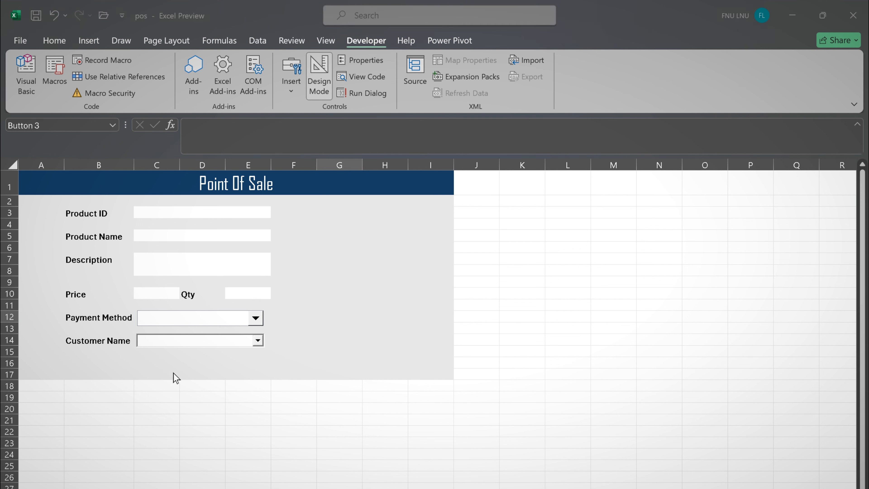
click(322, 475)
- Relabel the new button as Save and make its text bold
right_click(165, 364)
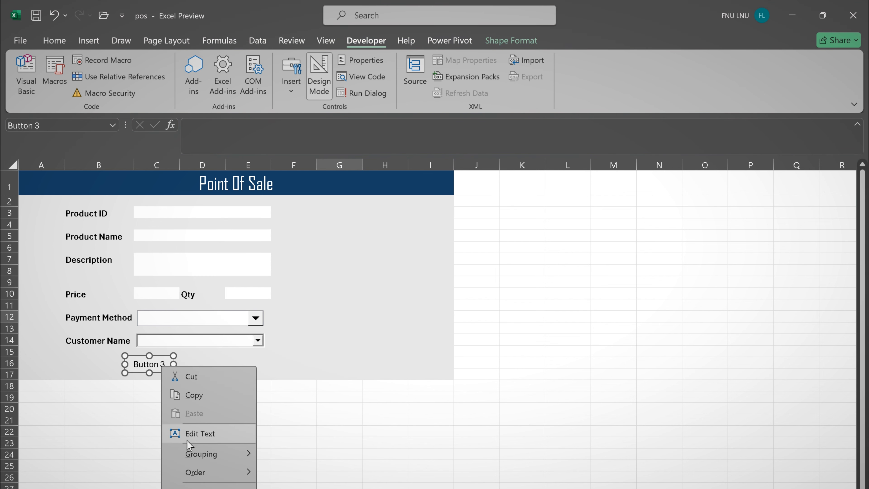
click(190, 436)
key(BackSpace)
key(BackSpace)
key(BackSpace)
key(BackSpace)
key(BackSpace)
key(BackSpace)
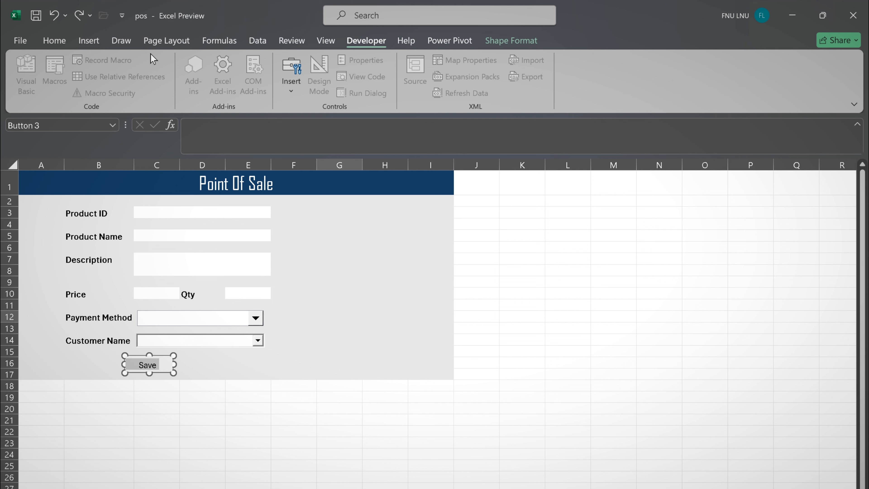
click(54, 40)
click(84, 86)
click(294, 351)
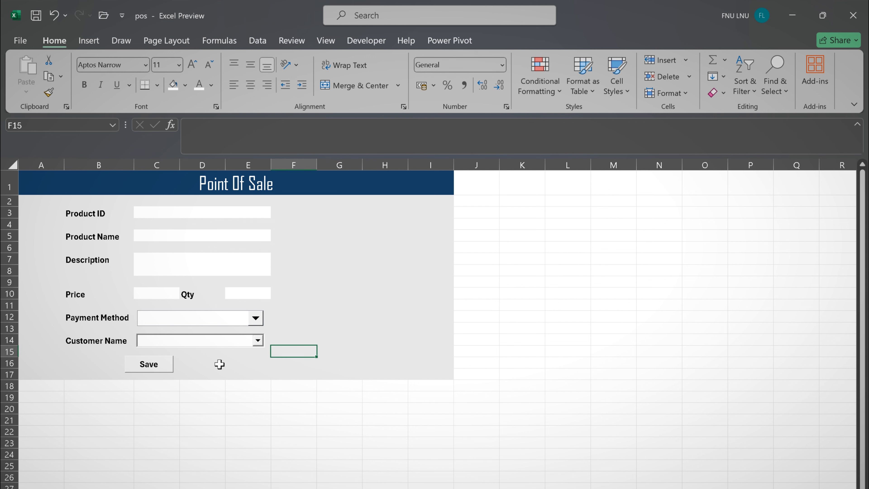
- Duplicate the Save button and place the copy in row 16 across columns D and E
right_click(146, 366)
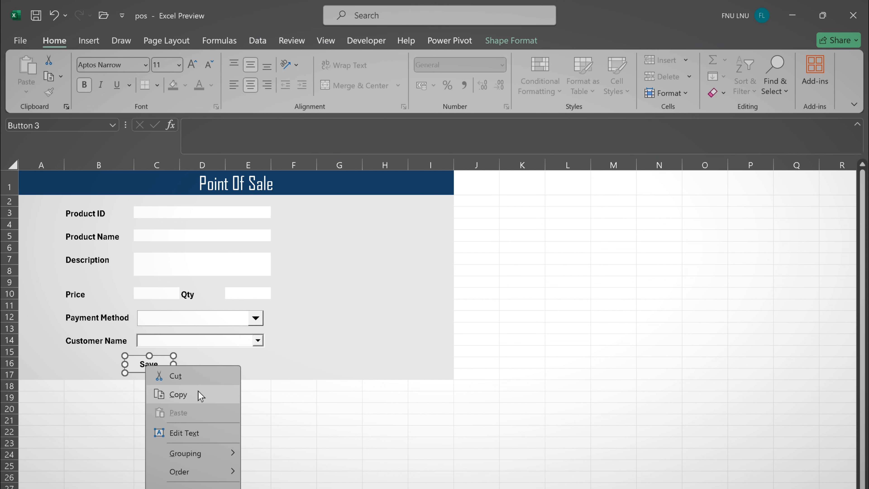
click(231, 359)
right_click(246, 363)
click(269, 250)
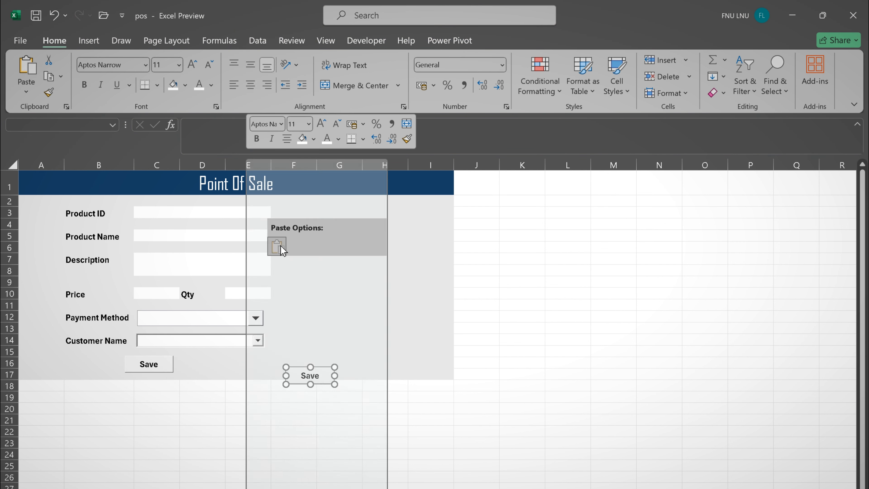
drag(320, 385, 244, 373)
- Relabel the copied button in row 16 as Clear
right_click(246, 365)
click(285, 424)
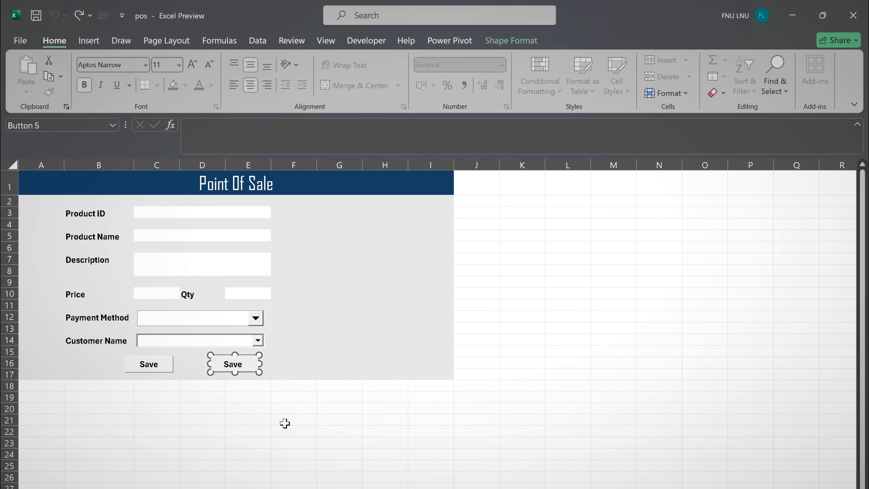
key(BackSpace)
click(339, 328)
- Reposition the Clear button in row 16 beneath the right end of the Customer Name combo box
click(246, 372)
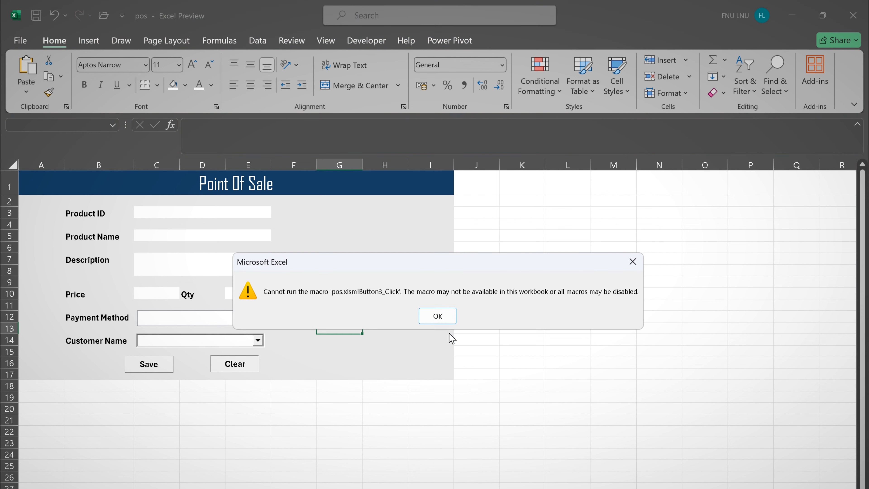
key(Return)
right_click(254, 369)
key(Escape)
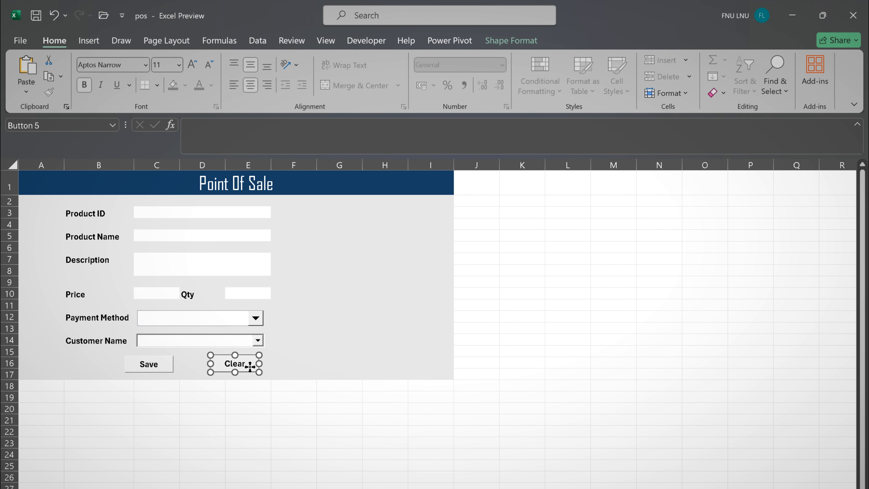
drag(250, 367, 260, 364)
click(327, 330)
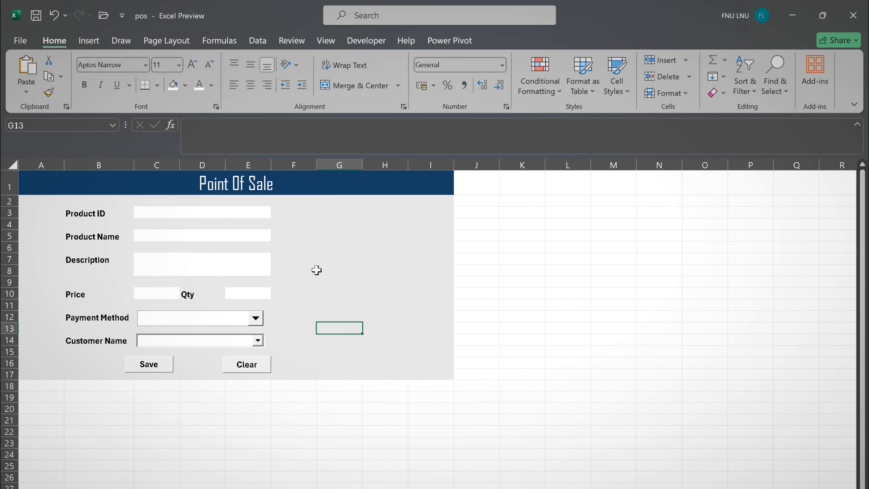
right_click(252, 364)
key(Escape)
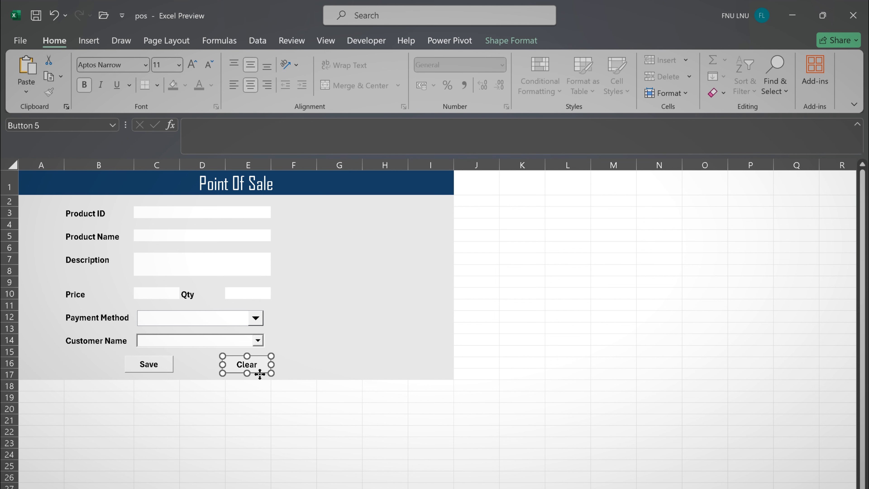
drag(257, 370, 254, 369)
click(303, 341)
right_click(256, 369)
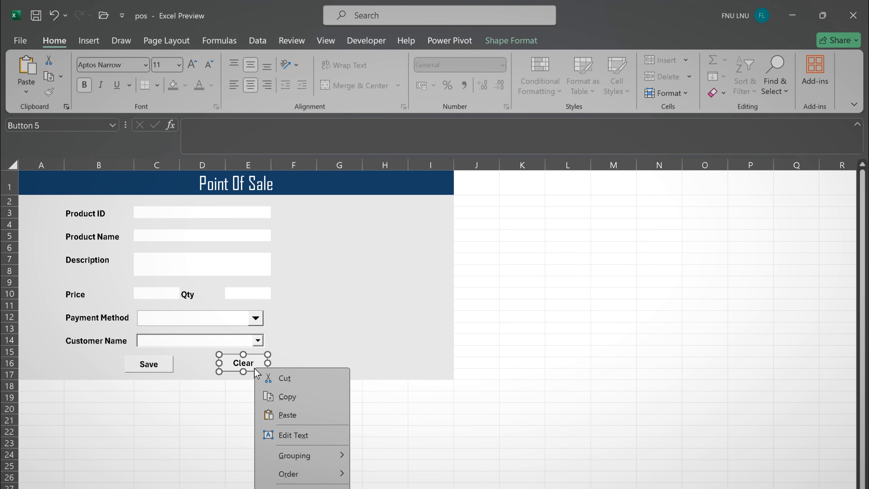
key(Escape)
- Nudge the Save button slightly so it lines up with the Clear button
ctrl+click(166, 365)
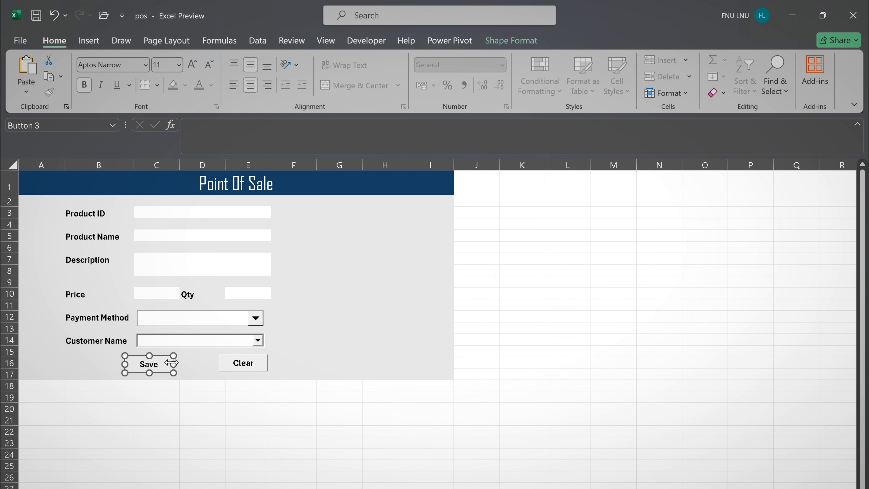
drag(165, 367, 166, 366)
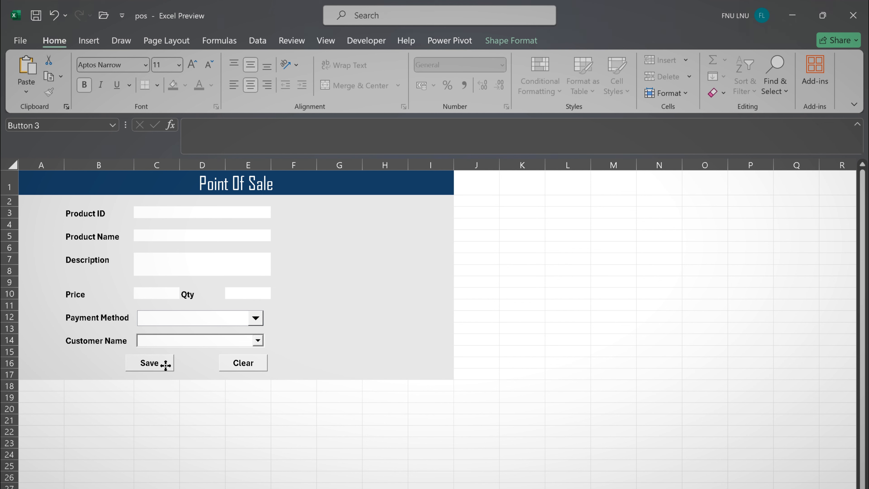
click(366, 320)
- Duplicate the Clear button and place the copy beside the Product ID input field, starting in column F
right_click(249, 364)
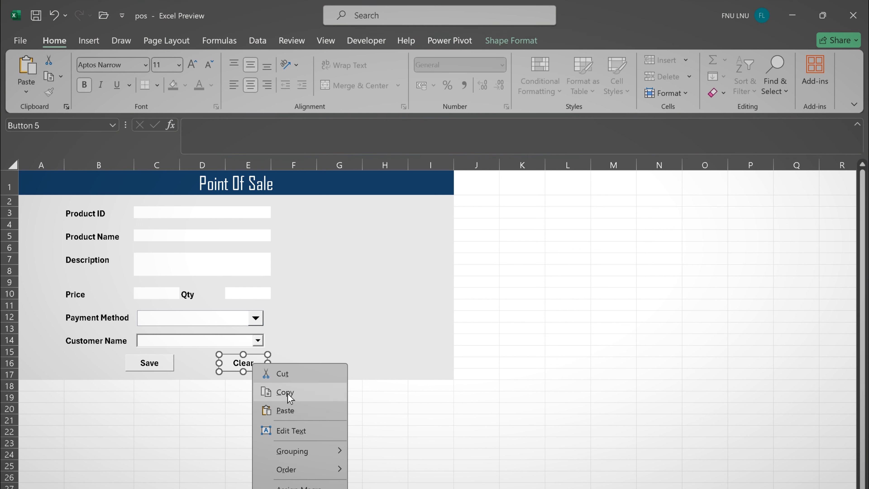
key(Escape)
right_click(305, 213)
click(339, 247)
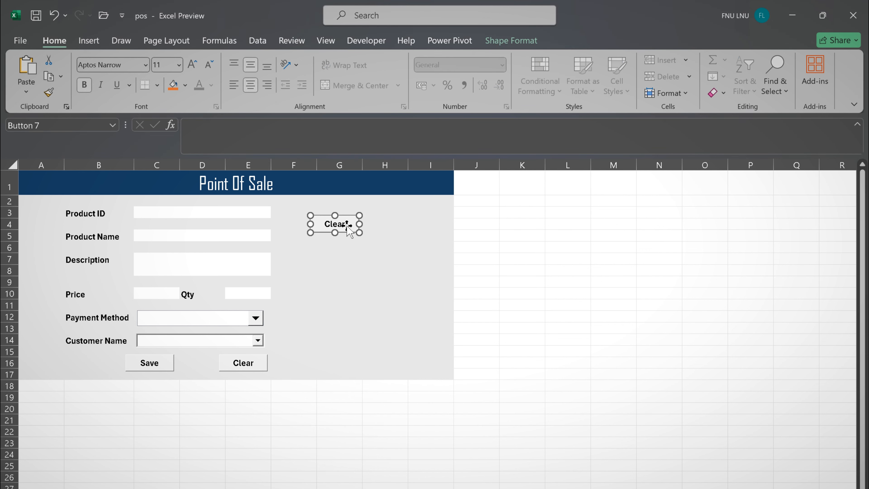
drag(346, 224, 322, 214)
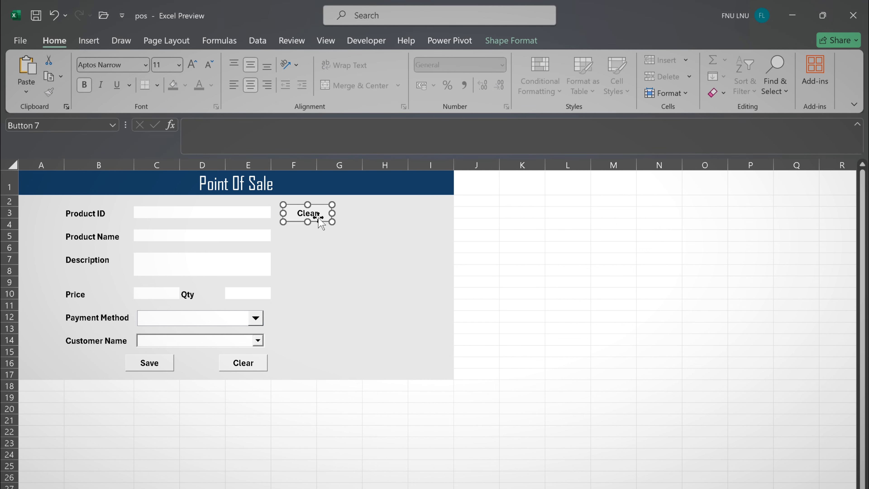
- Relabel the copied button beside the Product ID field as Find
right_click(320, 221)
click(357, 277)
key(BackSpace)
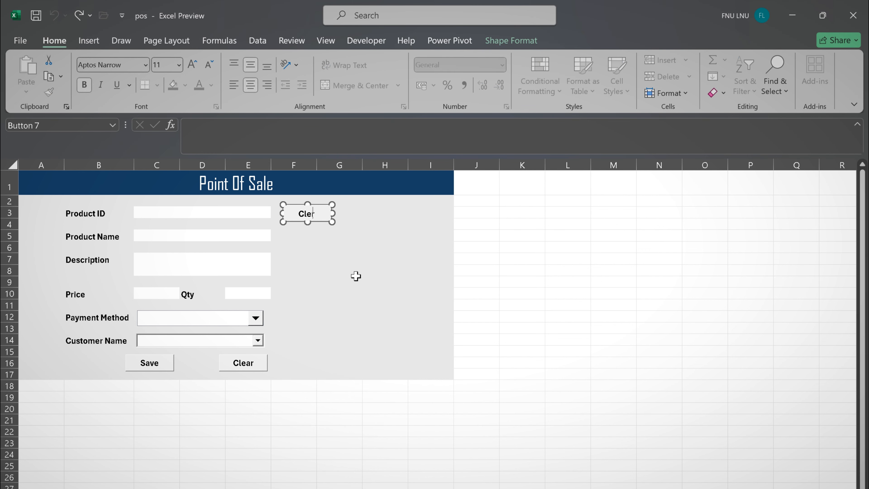
text(Find)
click(378, 267)
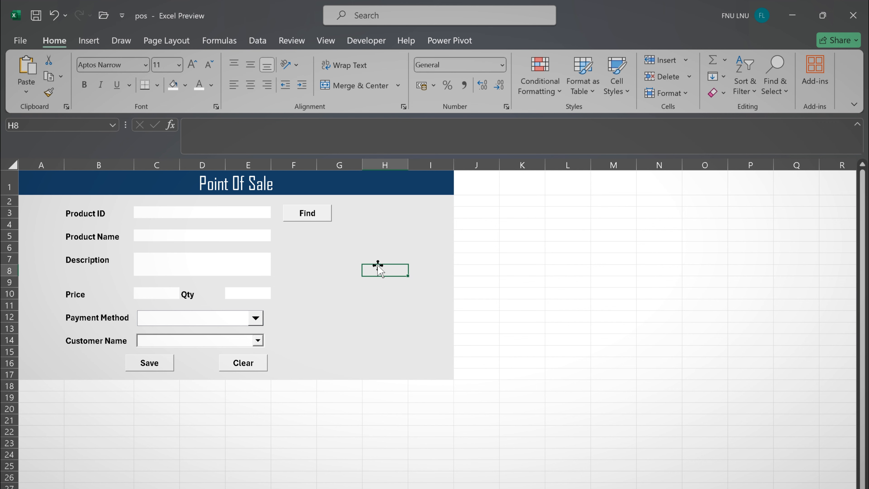
- Format the range G5:H9 with a light blue fill and all borders
click(351, 236)
drag(352, 235, 399, 277)
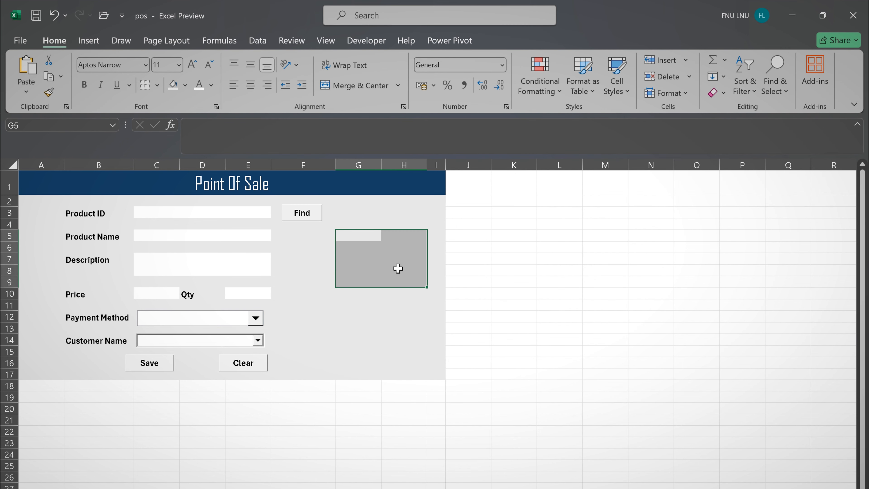
click(184, 85)
click(205, 135)
click(158, 85)
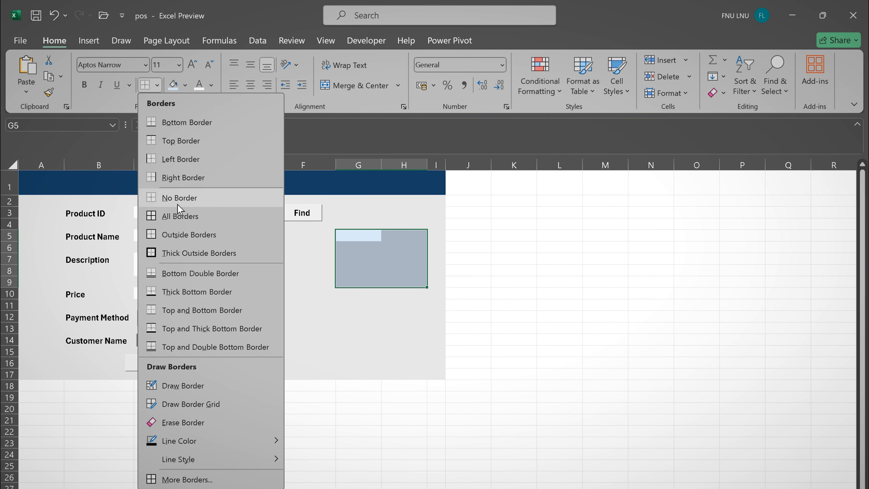
click(175, 214)
- Enter the labels Subtotal, Discount, Total, Paid and Change in cells G5 through G9
click(348, 234)
text(Subtotal)
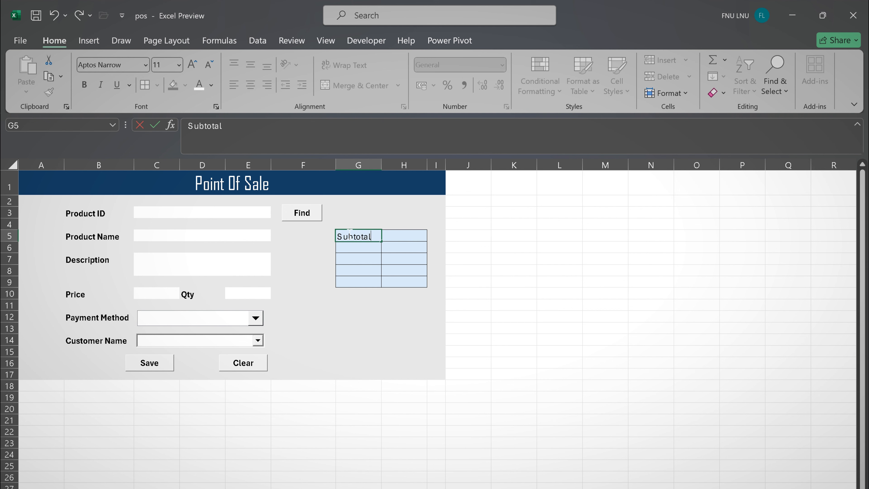
key(Return)
text(Discount)
key(Return)
text(T)
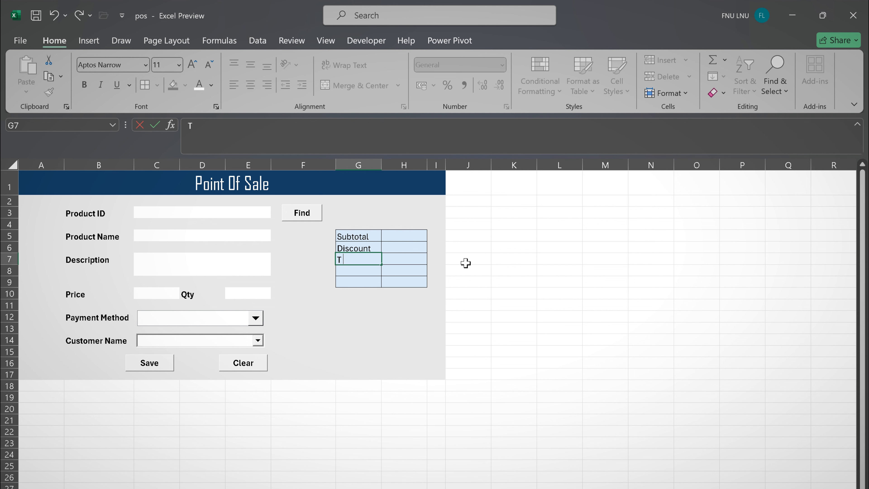
text(otal)
key(Return)
text(Paid)
key(Return)
text(Change)
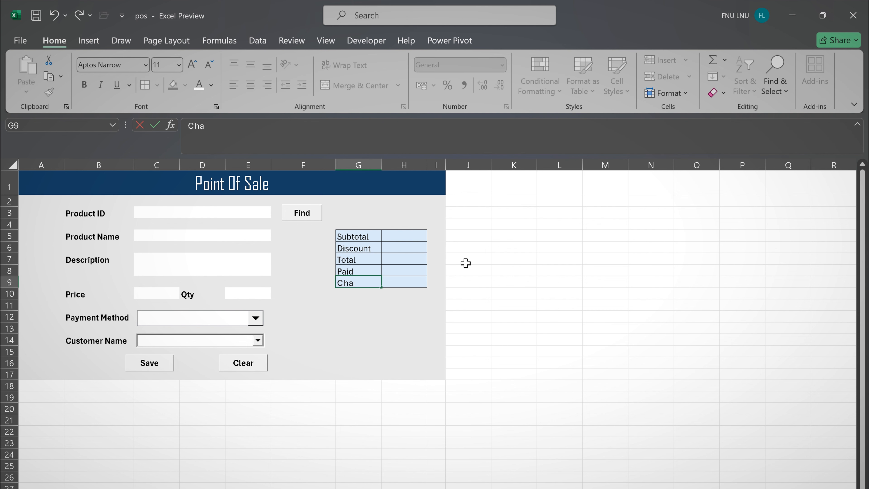
key(Tab)
- Fill the Discount and Paid value cells, H6 and H8, with white
click(402, 246)
click(185, 84)
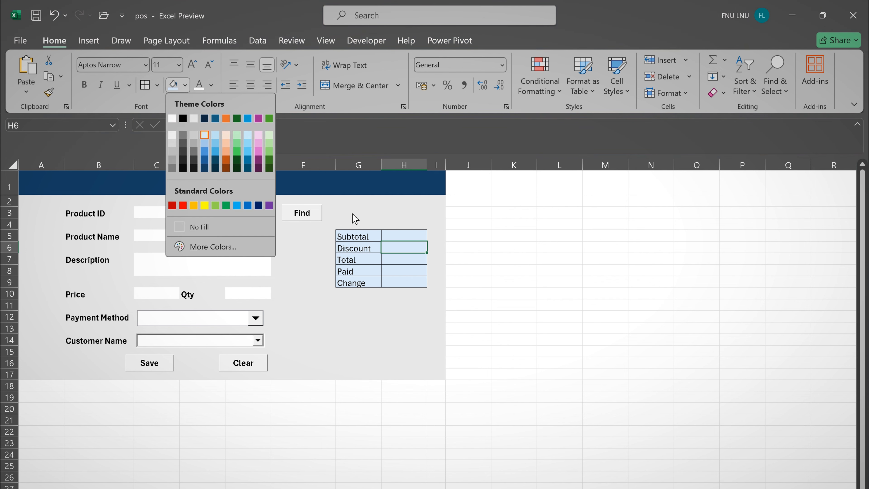
click(172, 123)
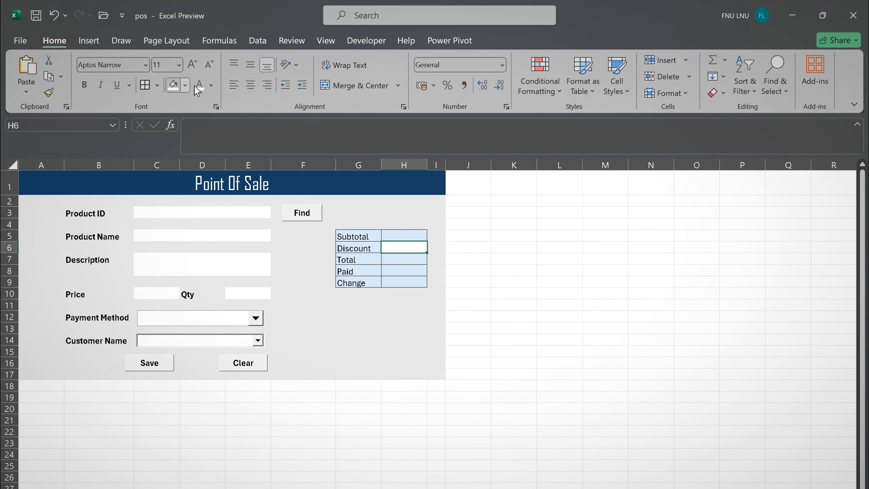
click(185, 85)
click(172, 123)
click(404, 270)
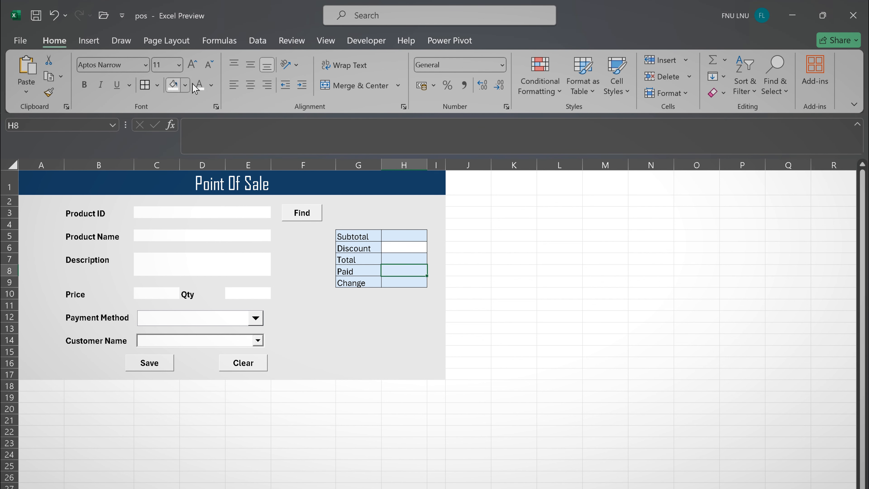
click(185, 84)
click(172, 120)
click(358, 351)
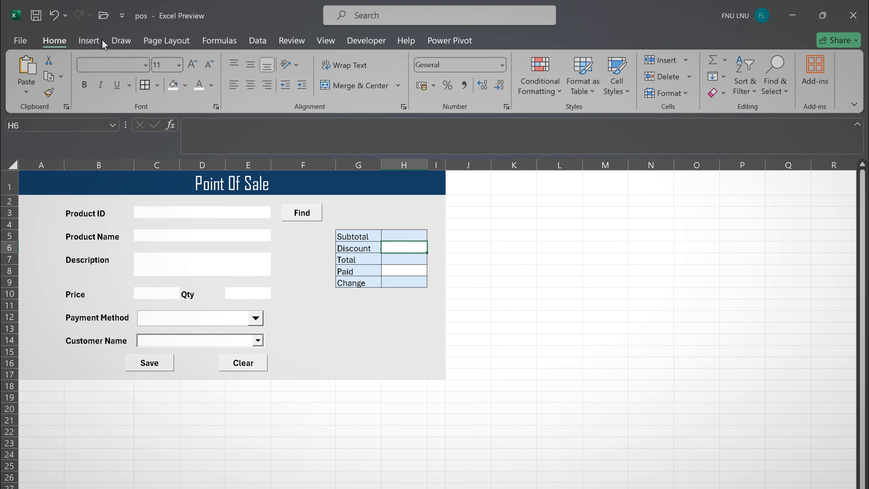
- Enter the label Type in cell G12 and widen column H
click(328, 320)
click(357, 315)
text(Ty)
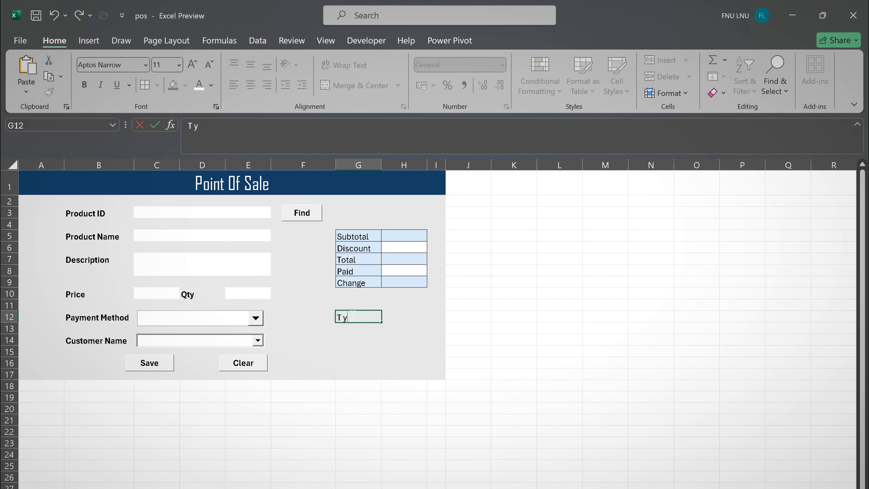
text(pe)
click(422, 328)
drag(427, 165, 462, 167)
- Insert a form-control combo box in row 12 across column H and extend its left edge close to the Type label
click(367, 41)
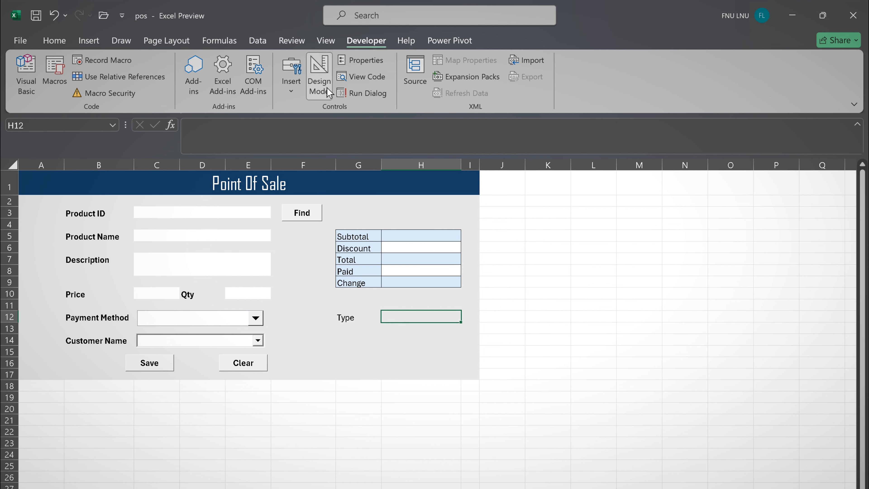
click(291, 74)
click(301, 129)
drag(379, 310, 461, 316)
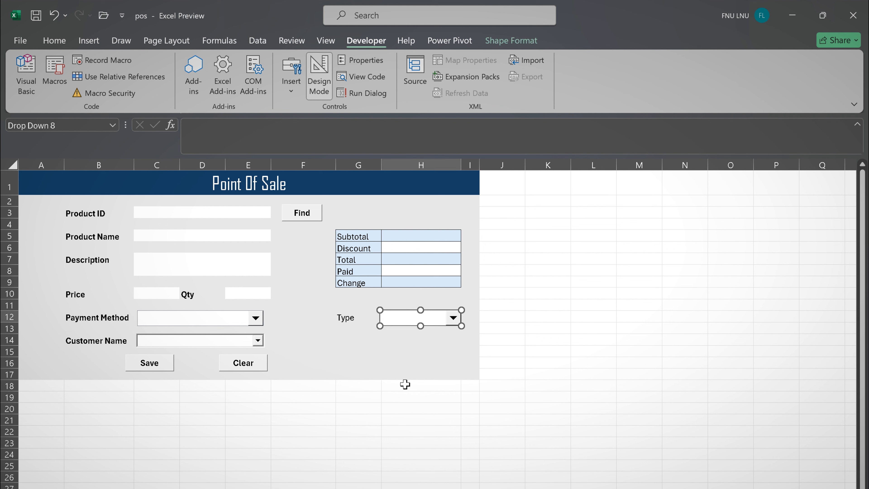
drag(379, 311, 363, 312)
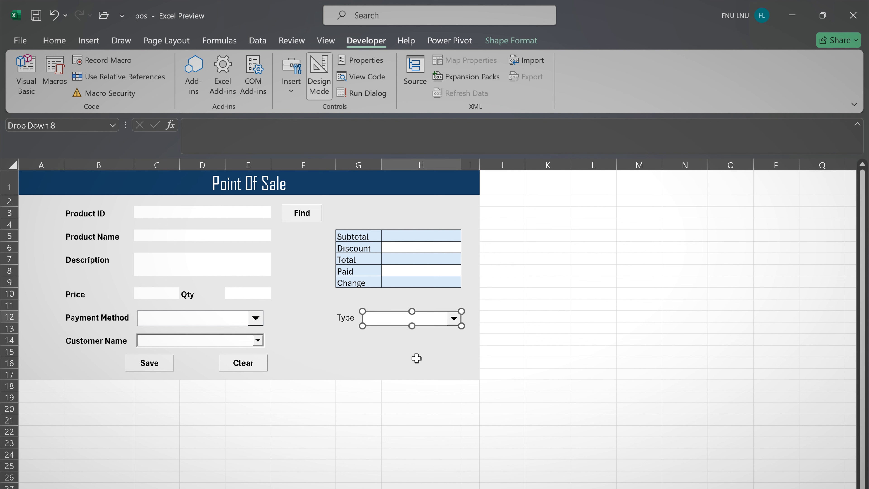
click(415, 358)
- Enter a delivery charge label in cell G10 below Change and widen column G to fit it
click(348, 293)
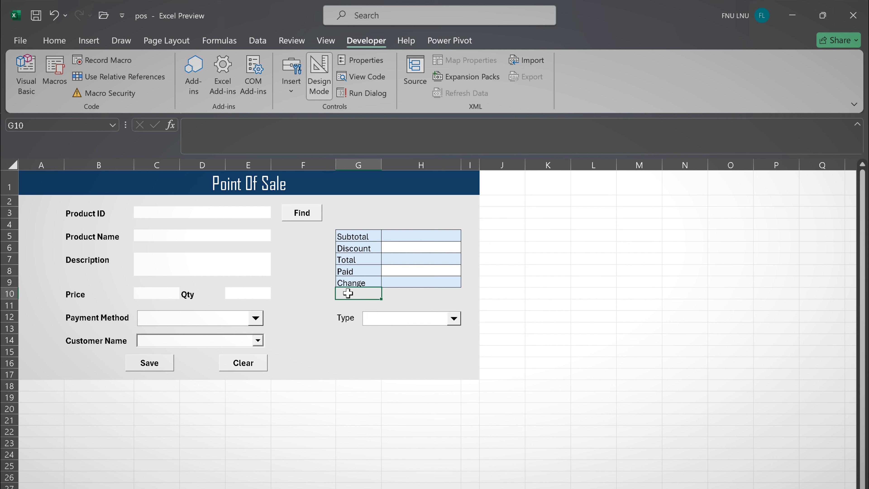
text(DeliveryCharge)
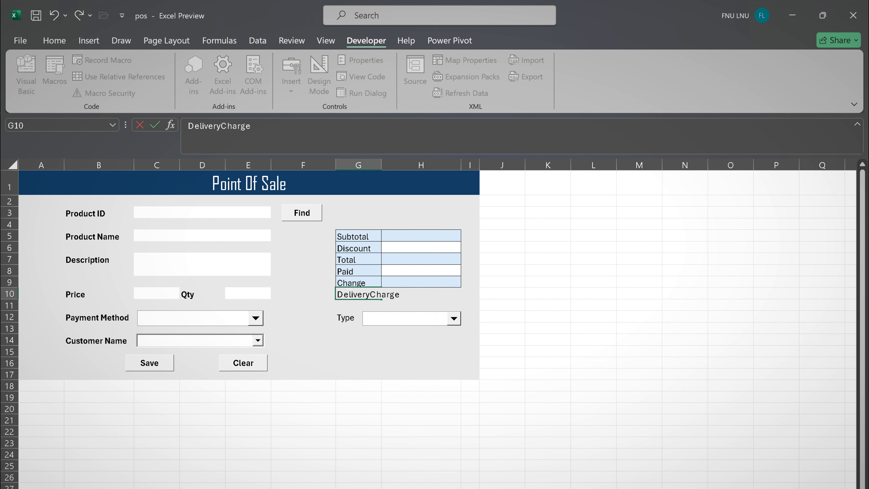
click(374, 294)
text(z)
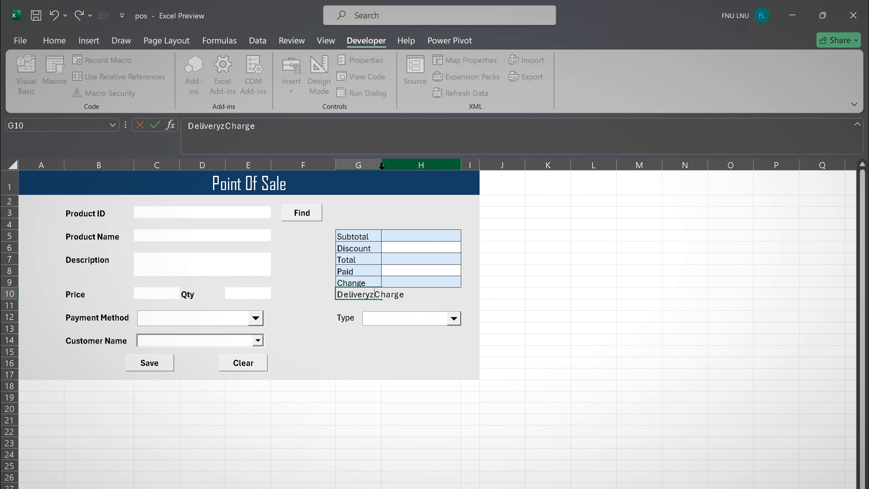
drag(381, 165, 399, 168)
- Fill G10:H10 with the table's light blue, and make the value cell H10 white
drag(369, 294, 425, 293)
click(48, 42)
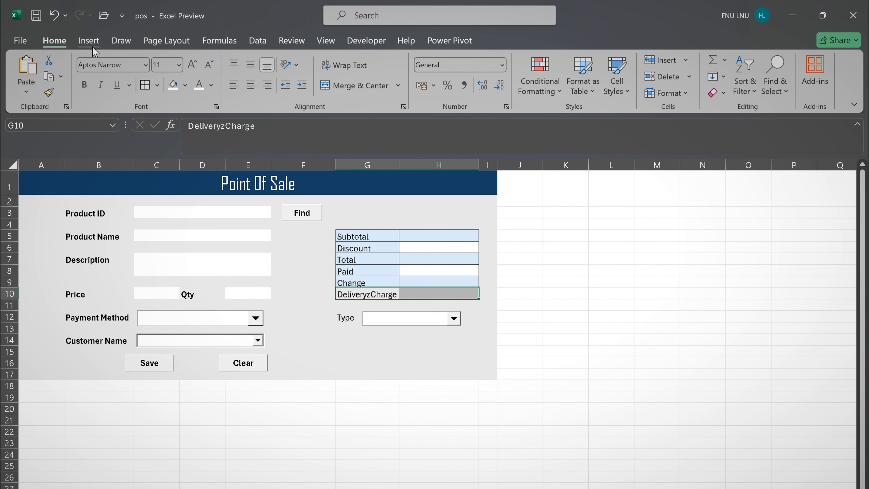
click(185, 85)
click(204, 134)
click(423, 292)
click(185, 86)
click(173, 120)
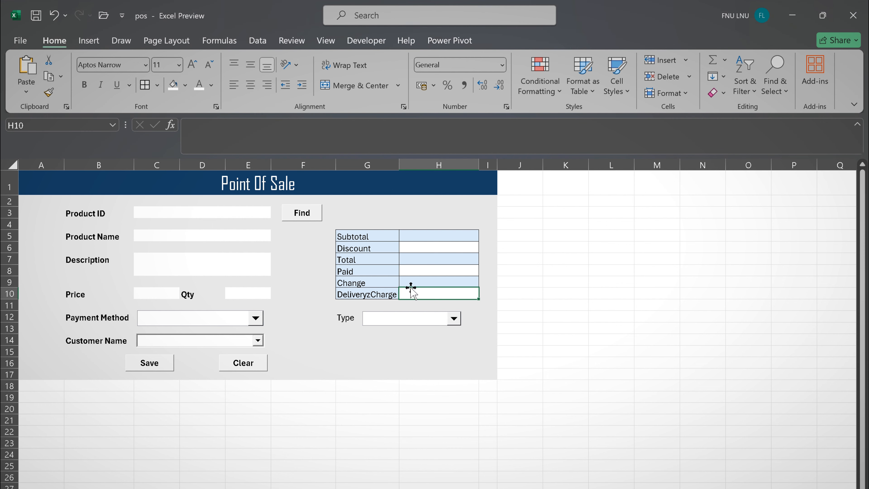
- Correct the label in cell G10 to read Delivery Charge
click(358, 291)
click(225, 126)
key(BackSpace)
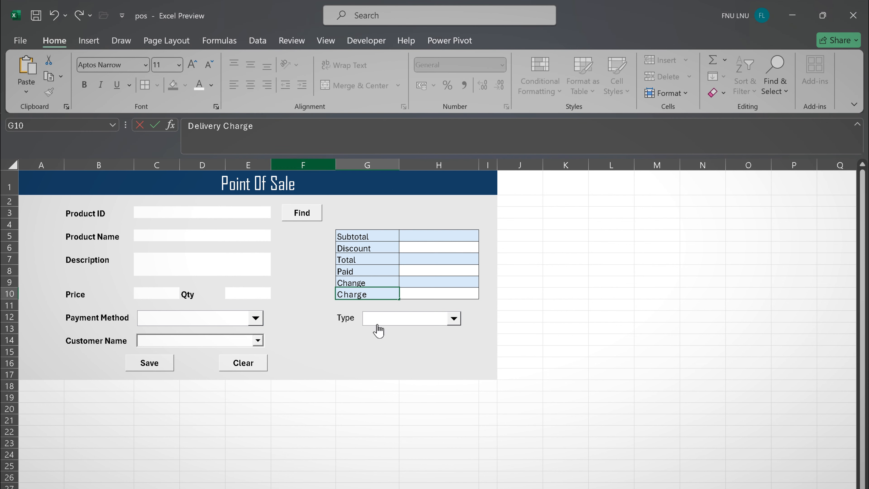
click(299, 302)
click(388, 292)
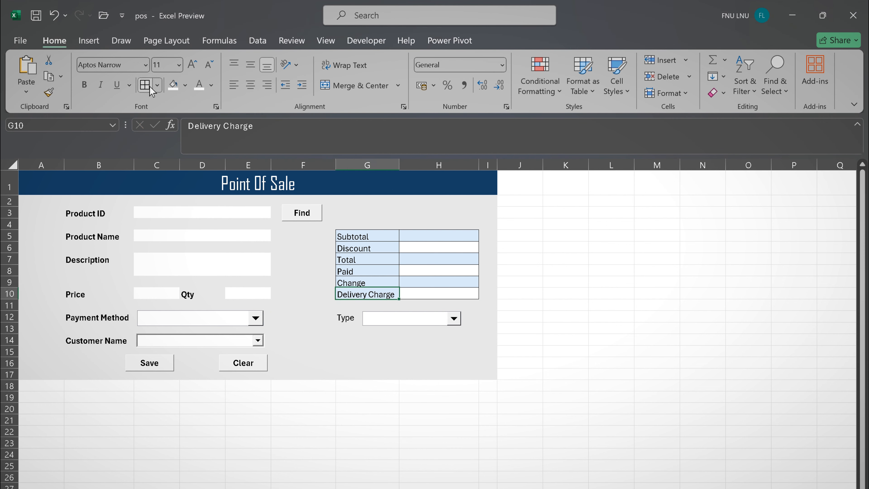
click(316, 293)
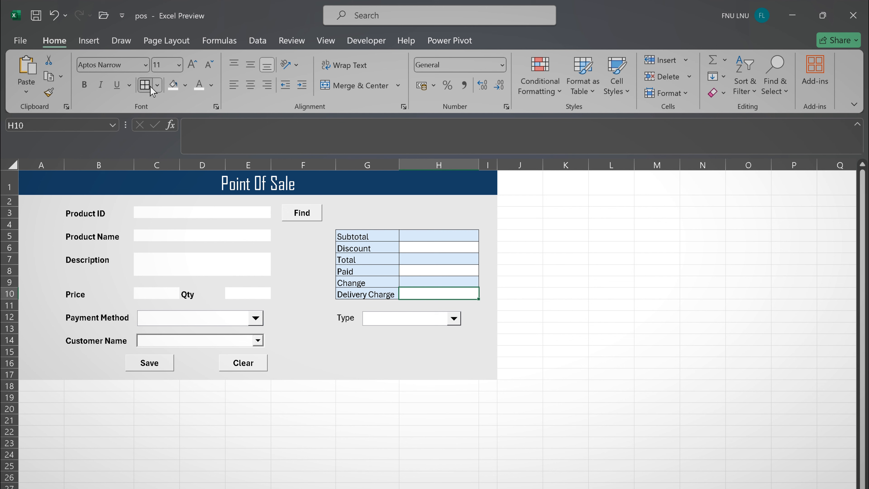
- Apply all borders to the totals table G5:H10 and widen column G slightly
drag(340, 233, 476, 296)
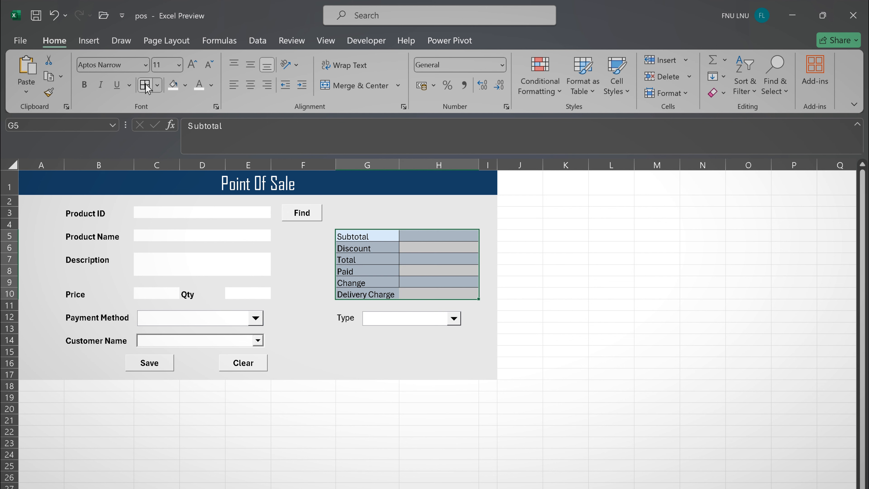
click(157, 85)
click(168, 215)
click(157, 85)
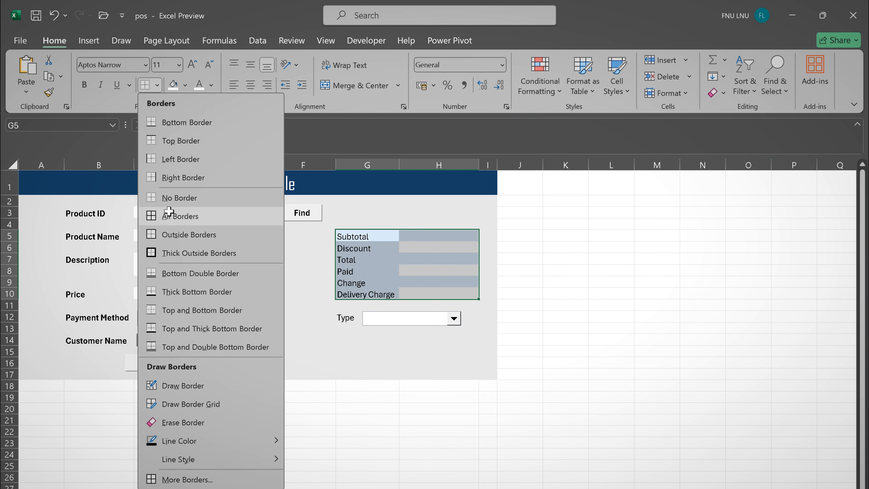
click(169, 216)
click(310, 307)
click(442, 295)
click(367, 338)
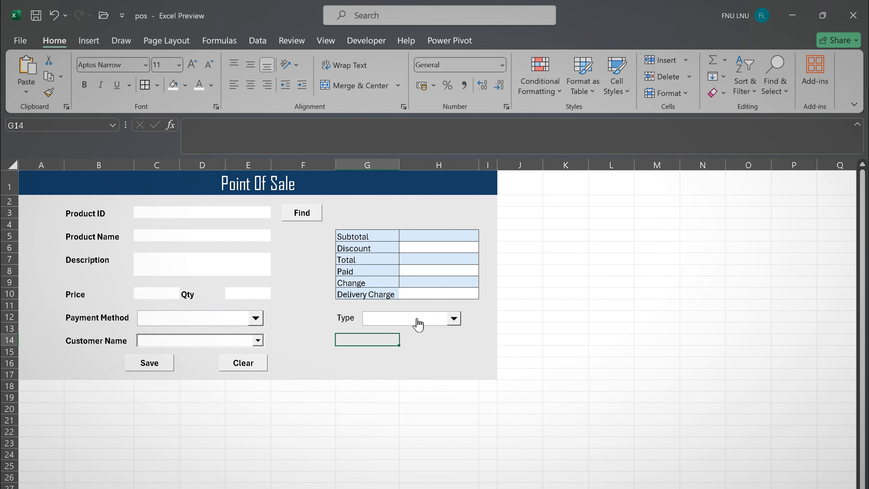
drag(394, 163, 403, 164)
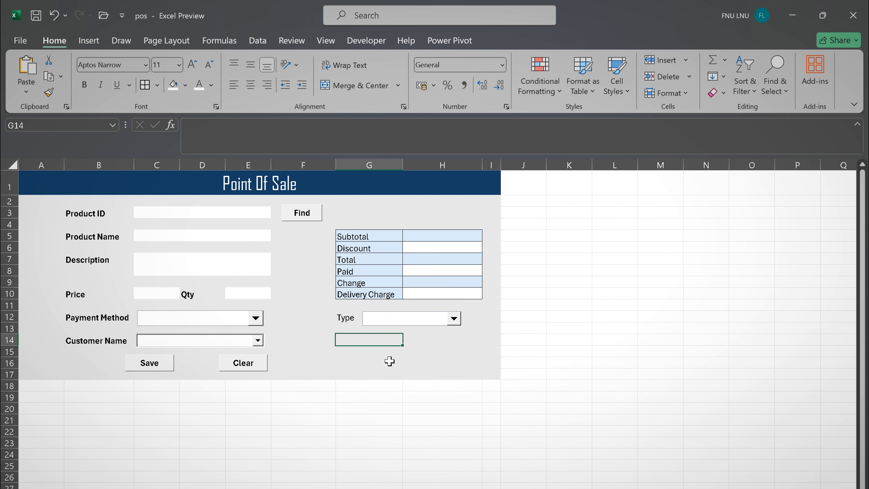
click(388, 362)
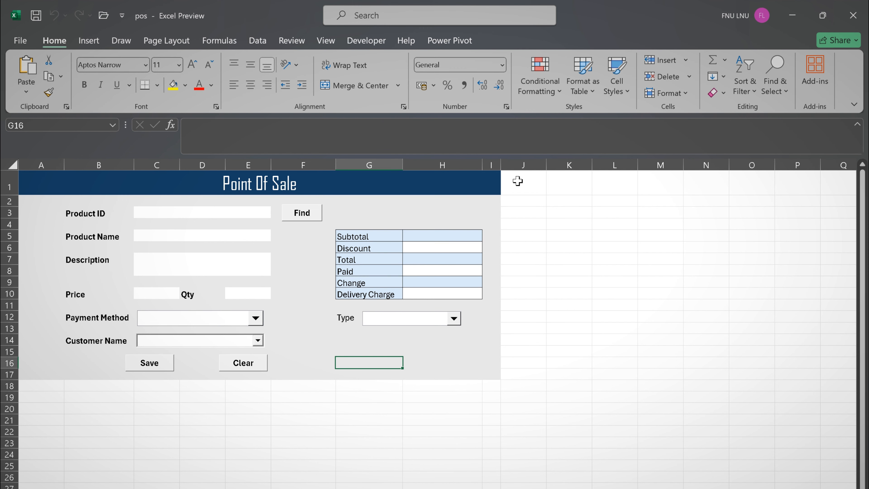
- Merge and center cells J1:N1 and enter the heading Sale Reciept
drag(517, 180, 711, 187)
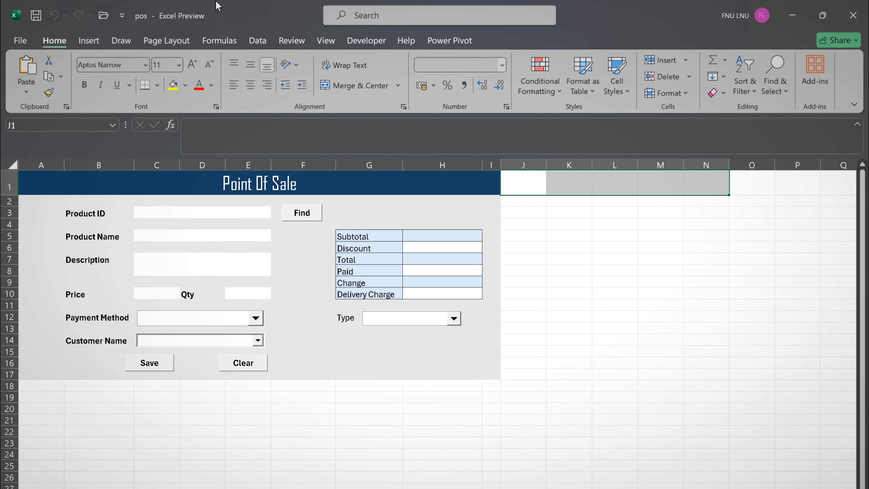
click(340, 88)
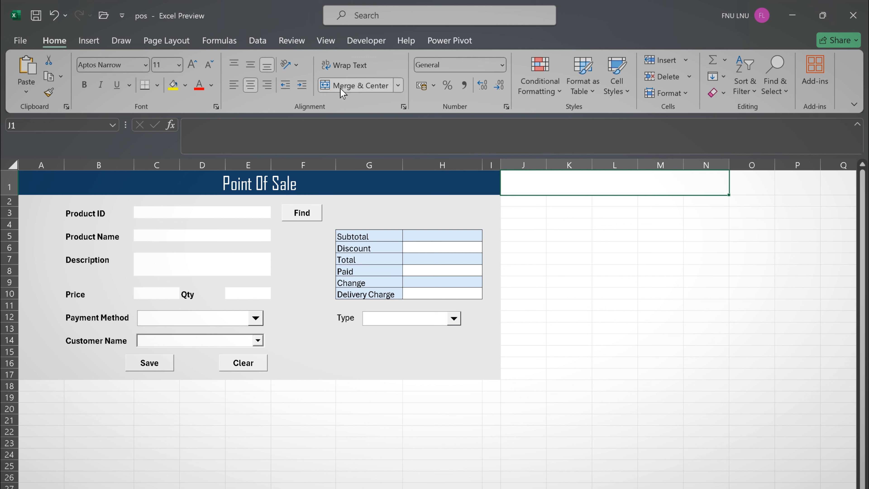
text(Sale)
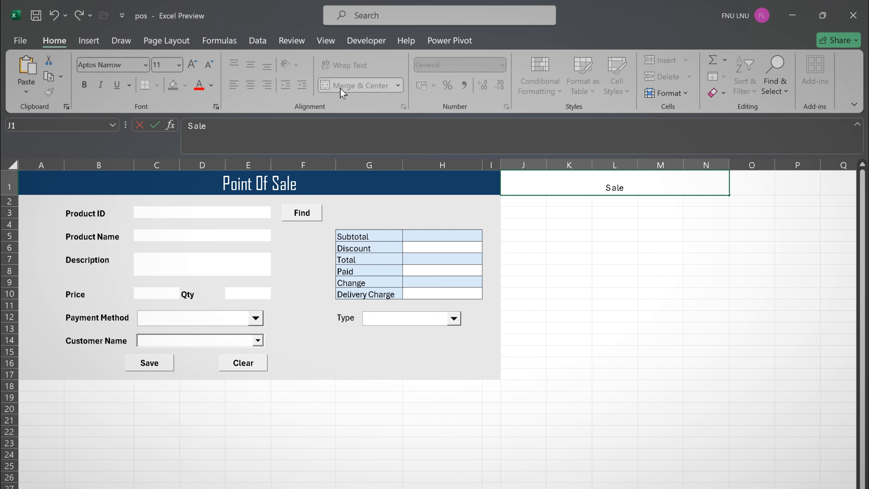
text( Reciept)
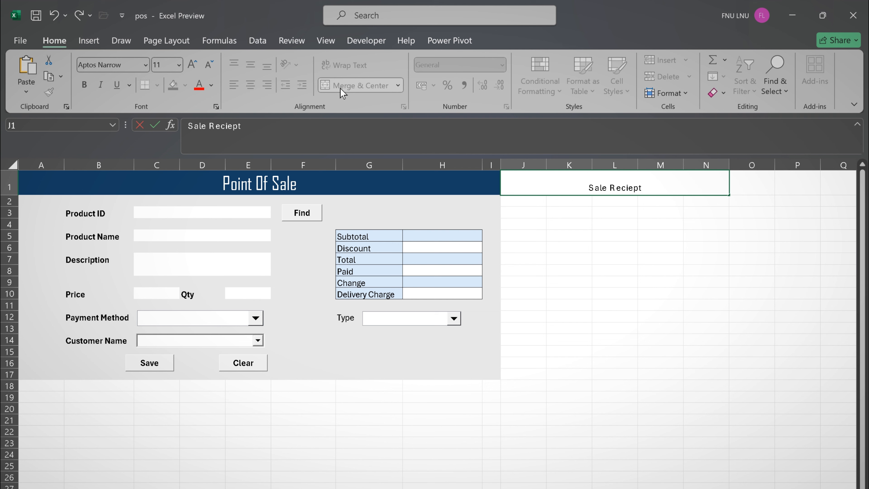
- Format the Sale Reciept heading in J1 with the Agency FB font at size 20
right_click(650, 184)
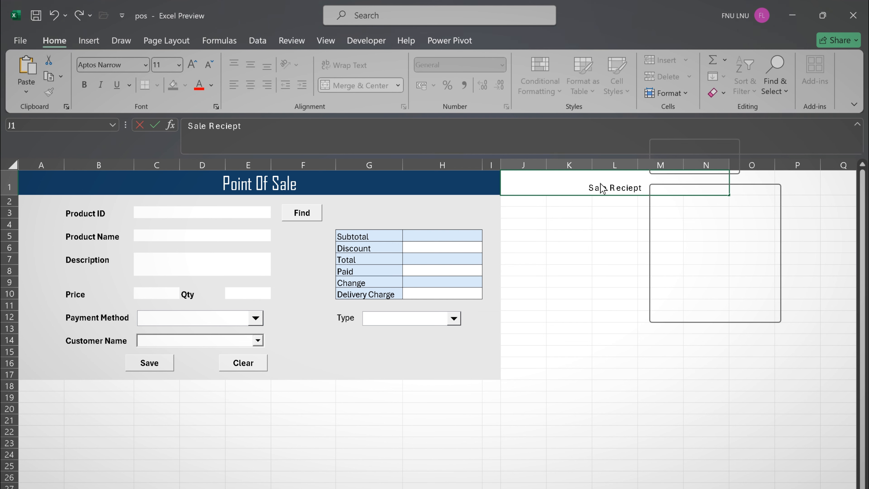
key(Escape)
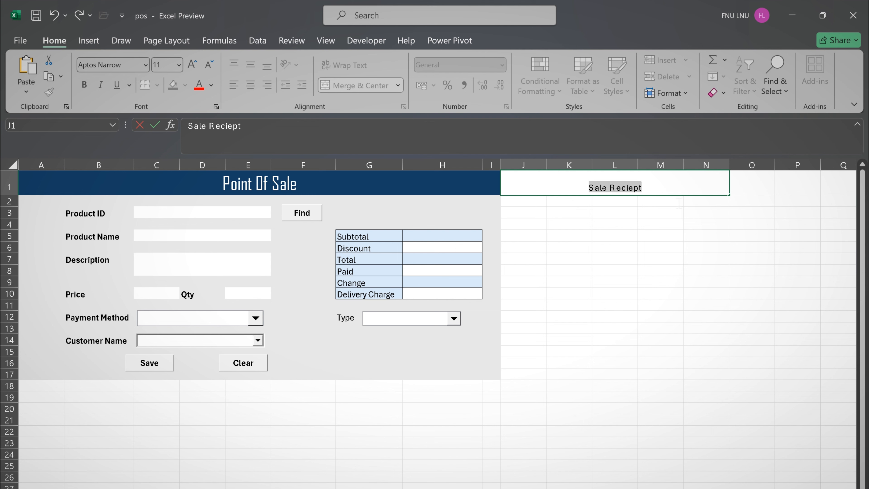
click(145, 65)
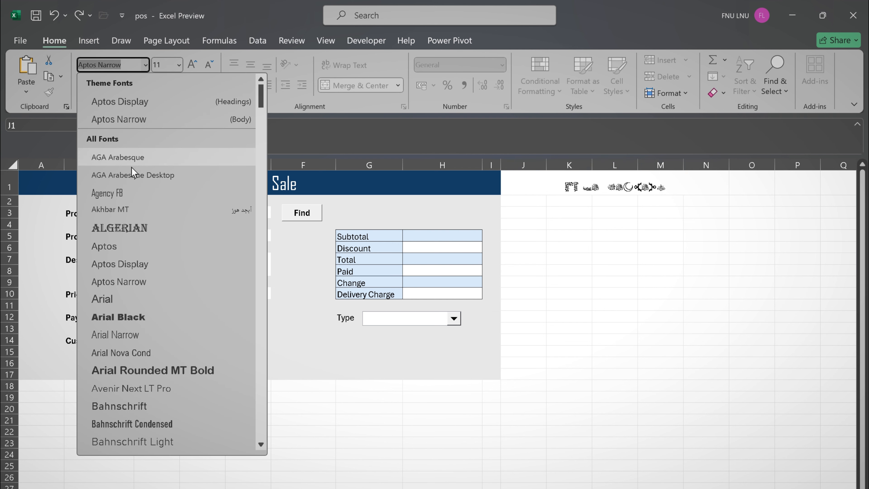
click(130, 193)
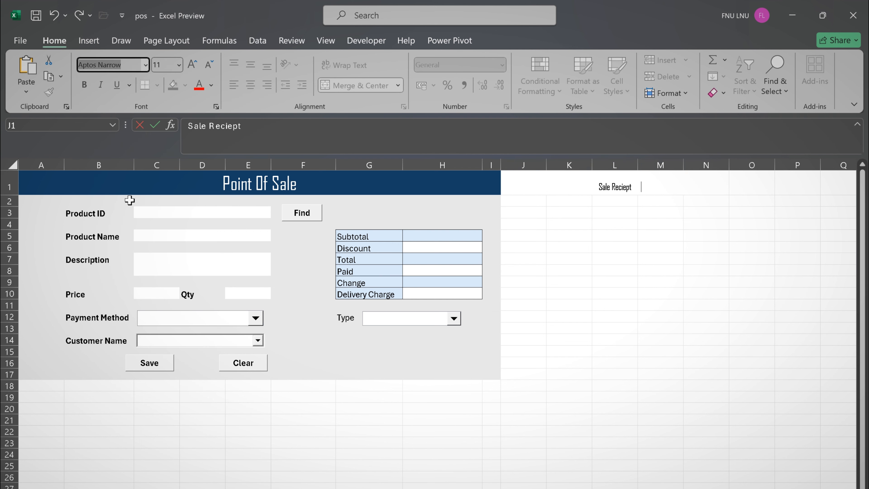
click(191, 66)
click(190, 65)
click(191, 65)
click(190, 66)
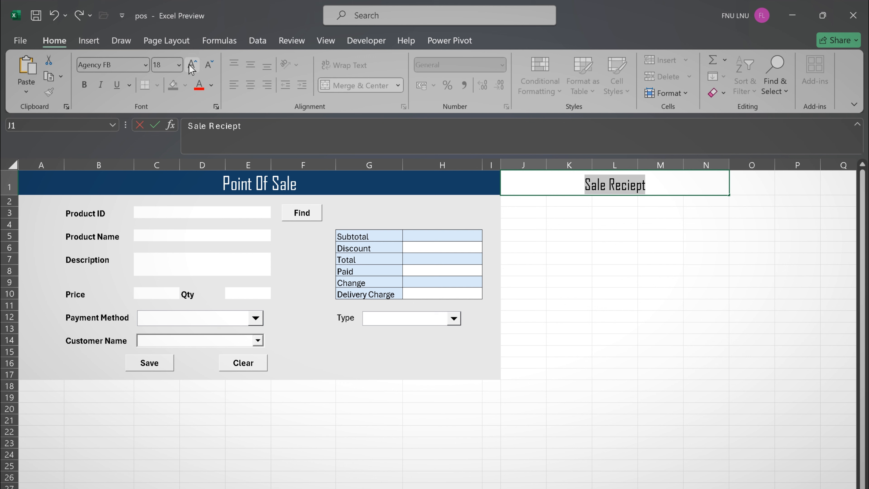
click(191, 66)
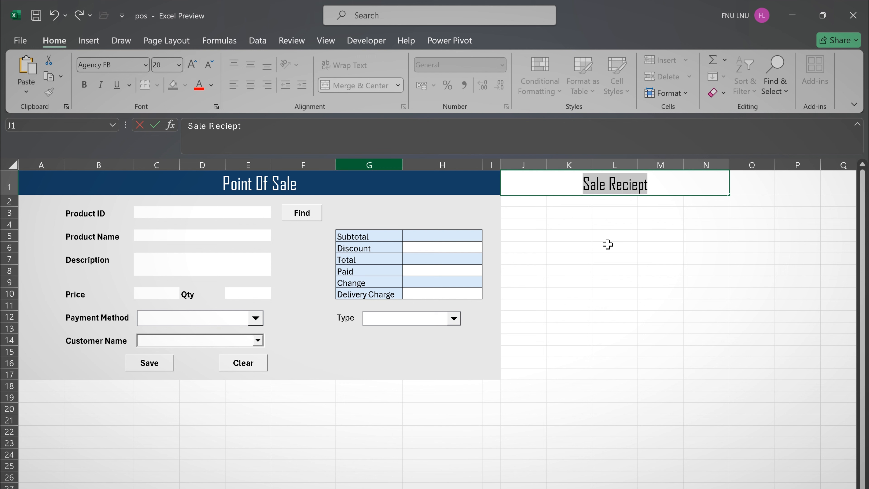
- Merge and center cells J2:N2 and enter ABC company in the Agency FB font
drag(522, 202, 724, 205)
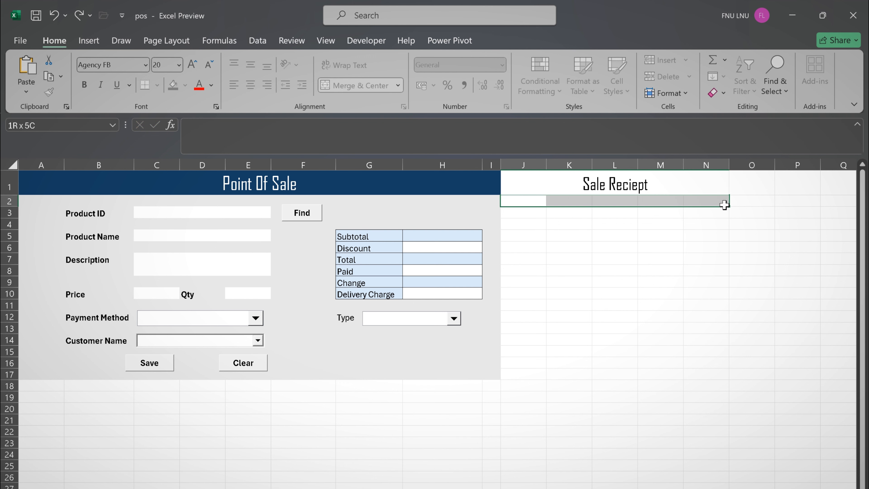
click(353, 85)
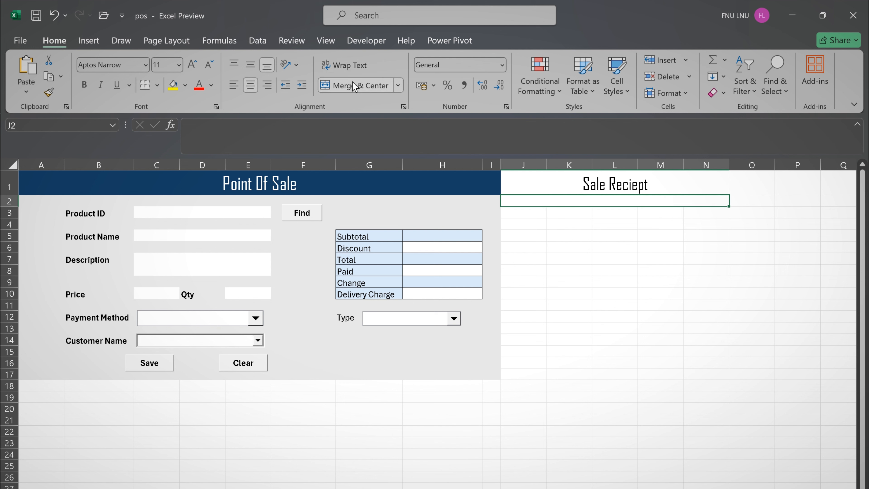
text(ABC)
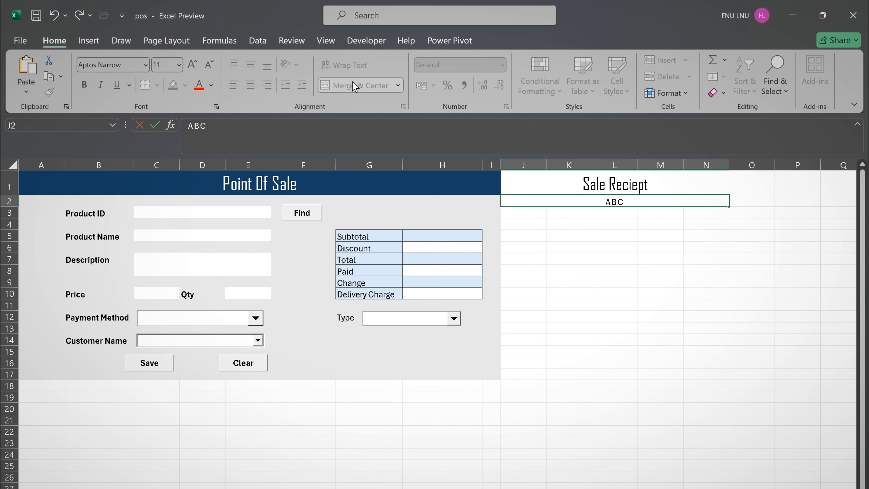
text( company)
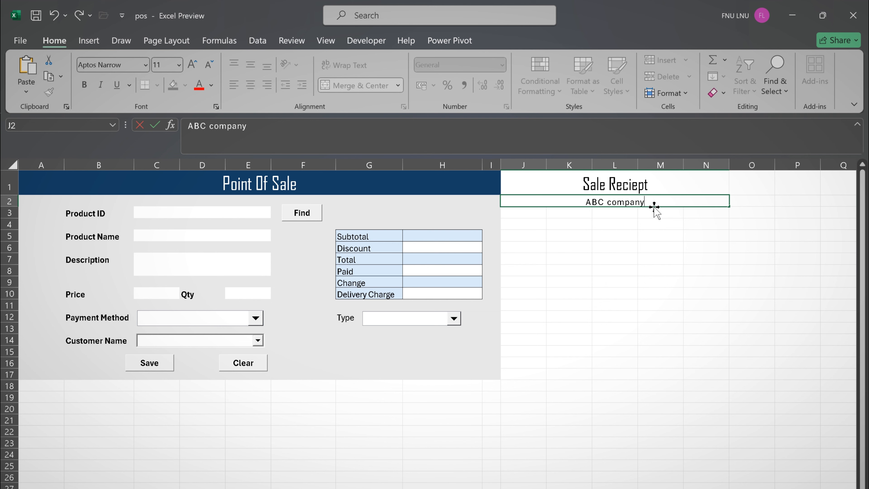
drag(652, 202, 582, 202)
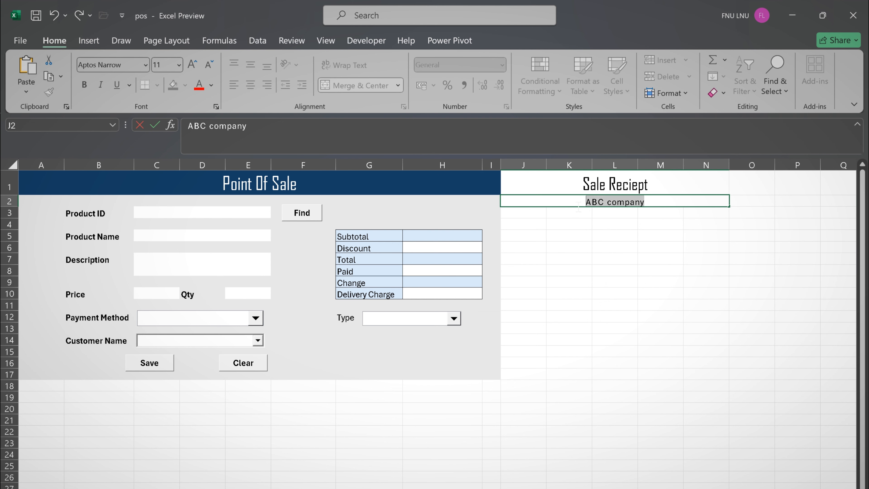
click(146, 65)
click(136, 198)
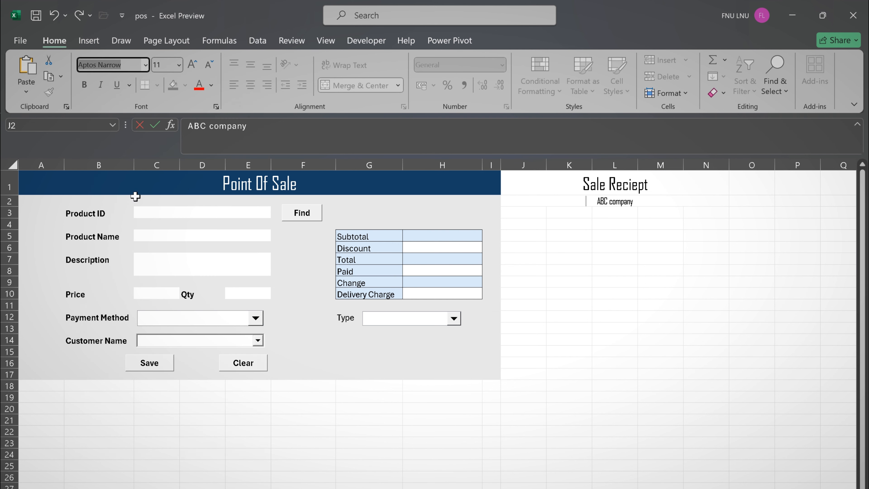
click(196, 65)
click(195, 66)
click(195, 66)
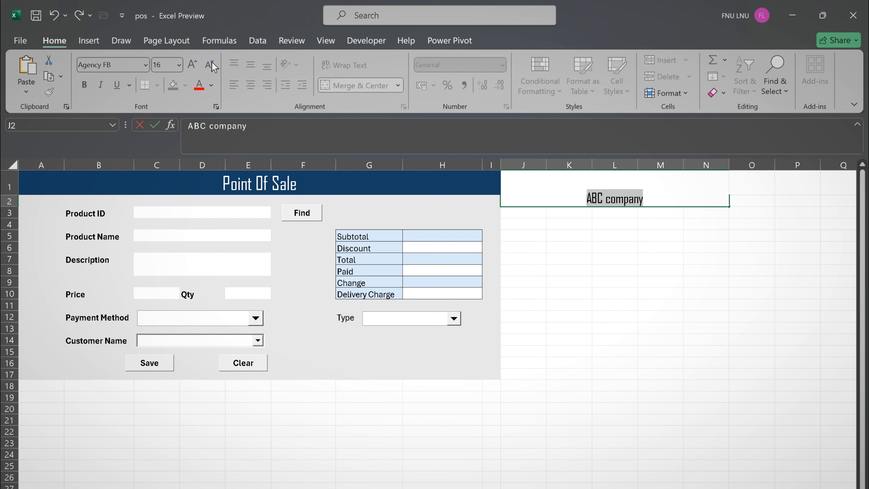
click(208, 63)
click(208, 63)
click(208, 64)
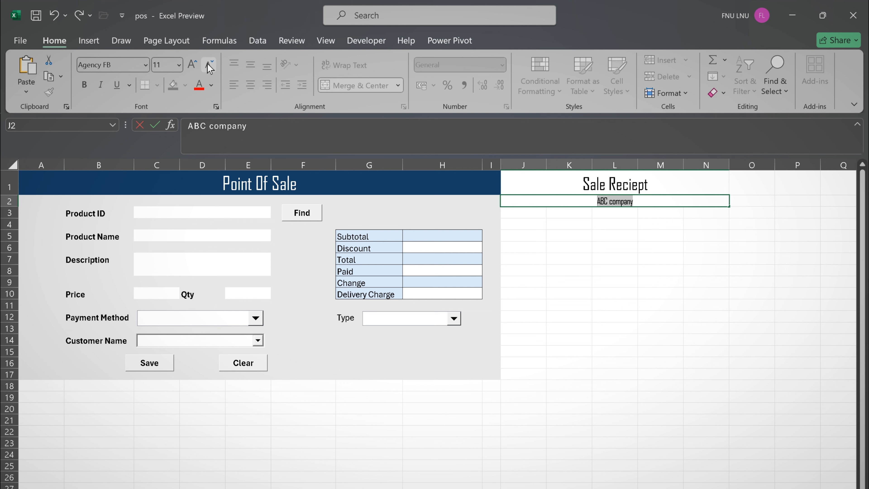
click(667, 363)
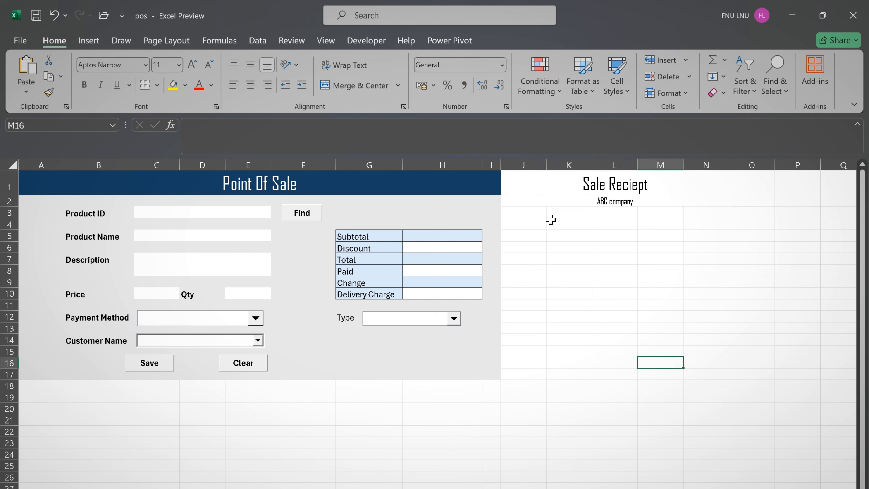
- Set cells J3:N3 to Agency FB, merge and center them, and enter Near Abc Showroom
drag(535, 213, 712, 213)
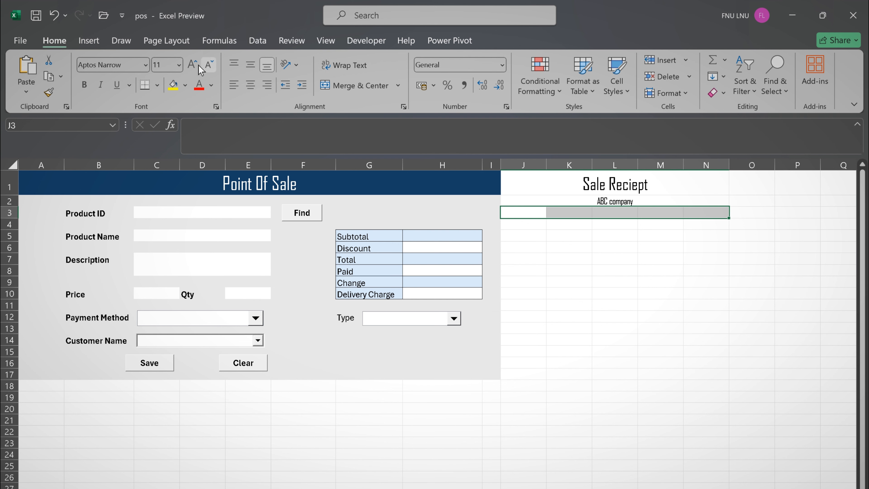
click(148, 65)
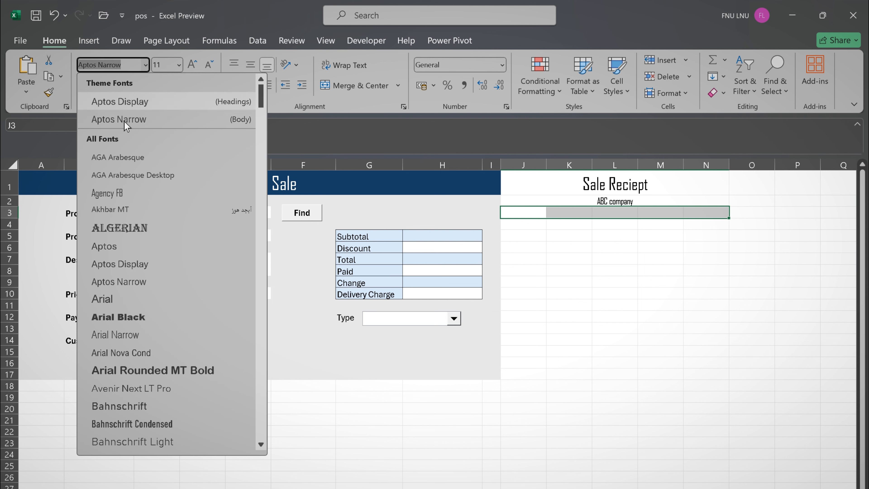
click(127, 194)
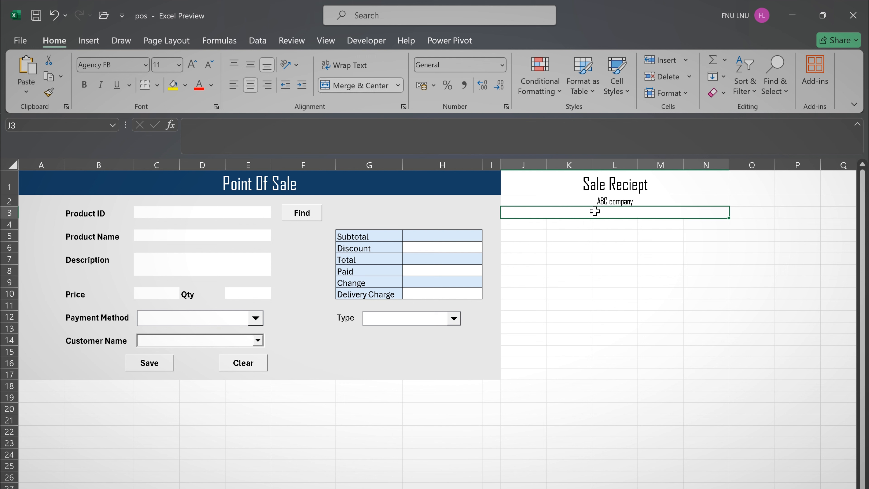
text(Near A)
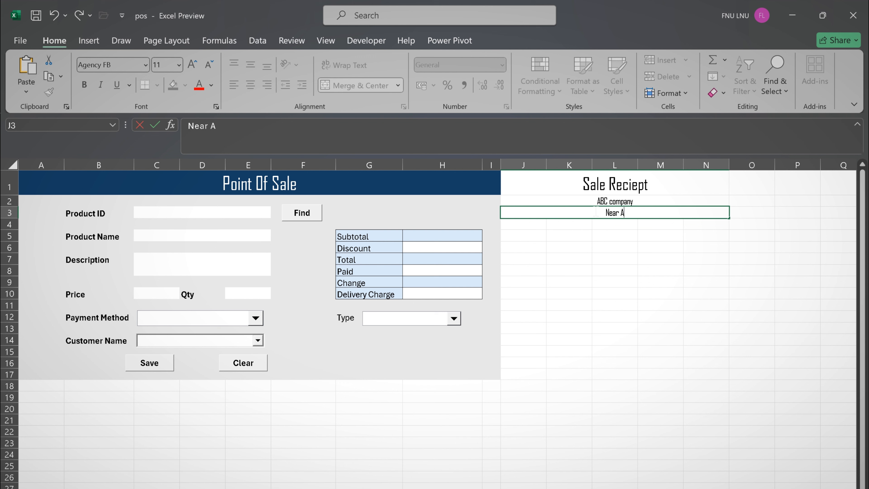
text(bc Showroom)
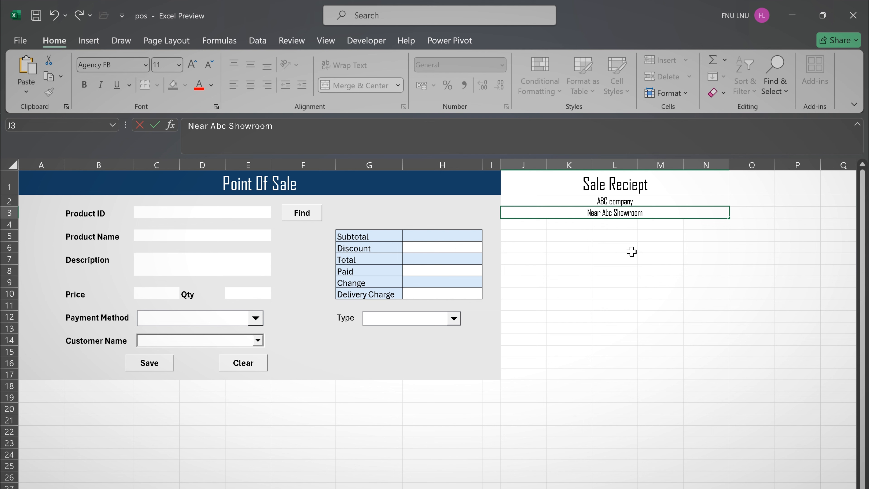
click(631, 251)
- Make the three receipt header lines in J1, J2 and J3 bold
click(635, 215)
click(634, 200)
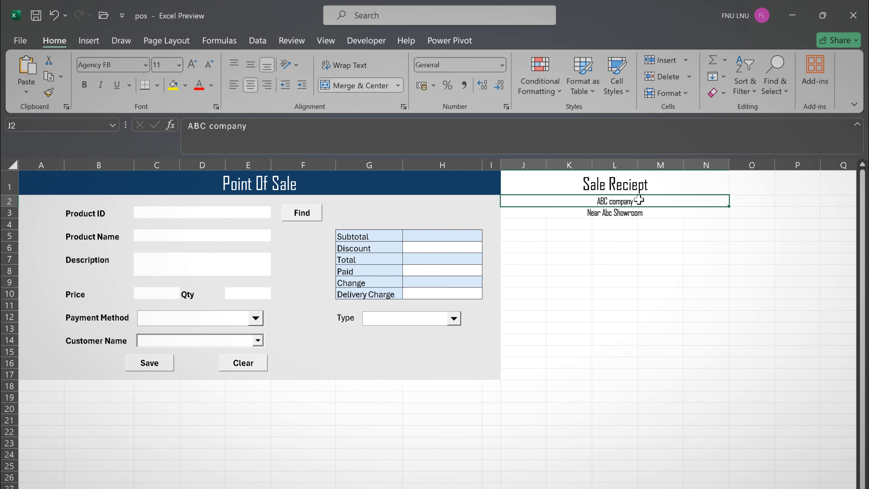
click(90, 86)
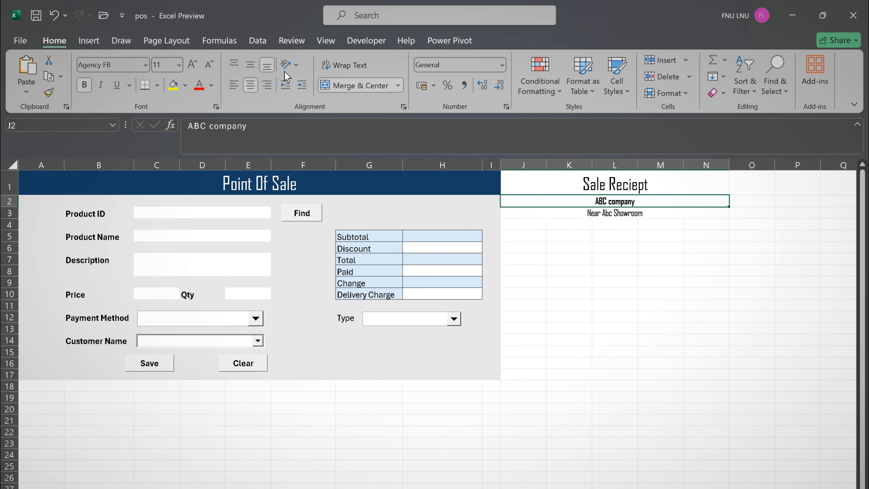
key(Up)
click(89, 86)
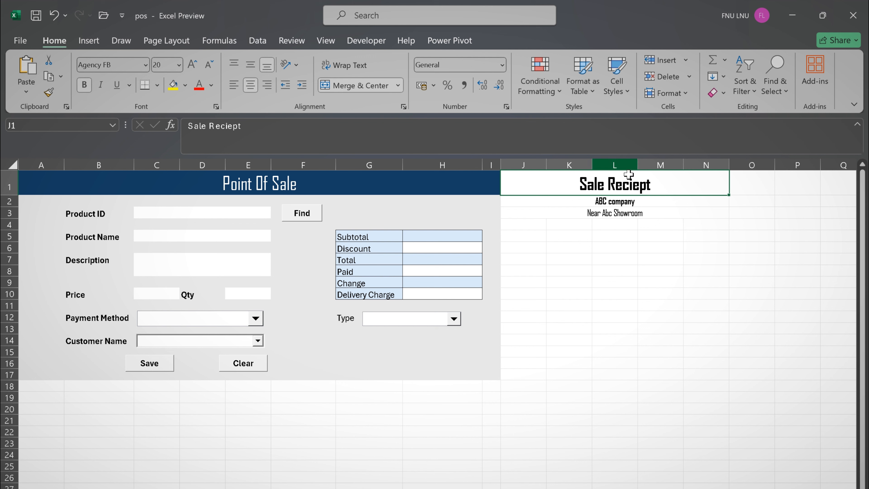
click(654, 219)
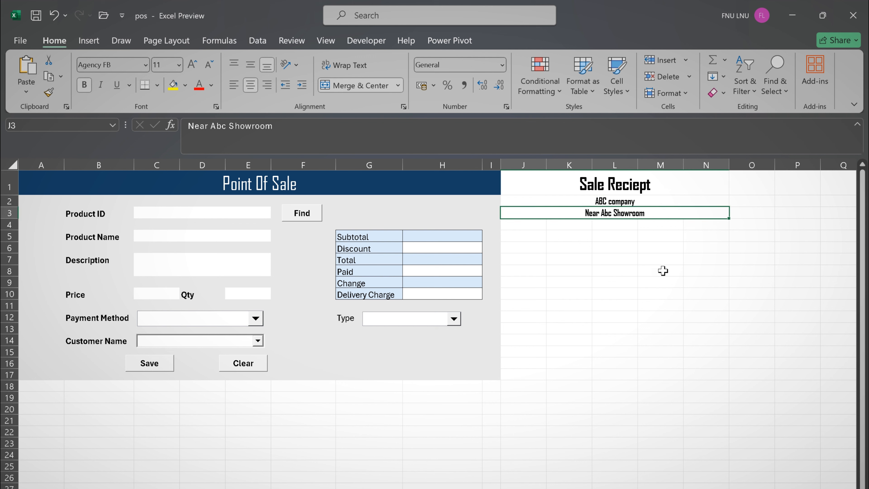
- Widen columns K, L, M and N of the receipt section
click(514, 226)
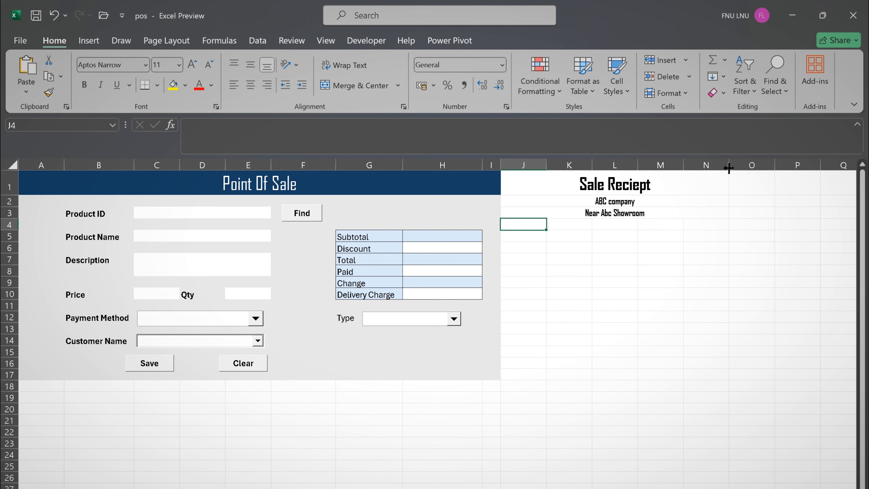
drag(729, 166, 757, 169)
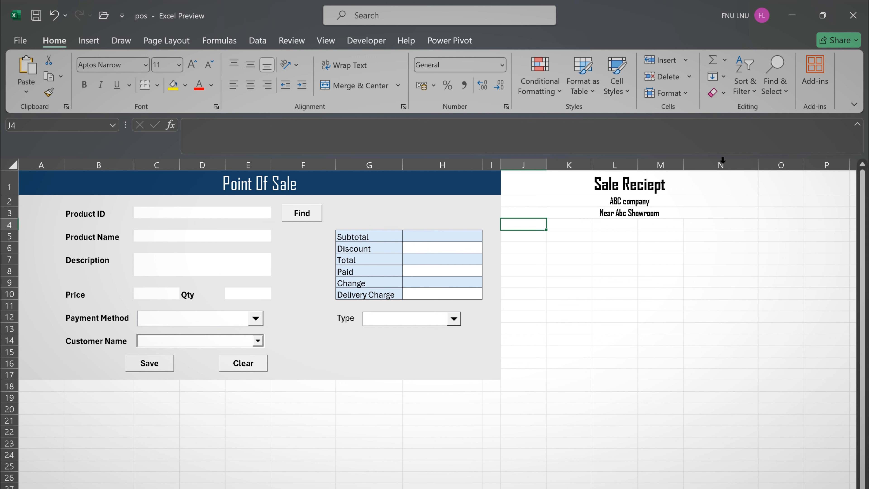
drag(684, 165, 704, 165)
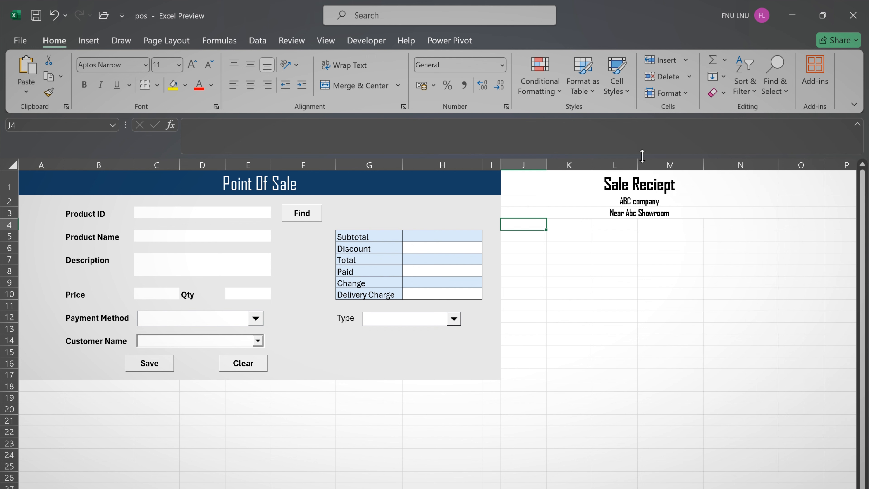
drag(636, 160, 652, 161)
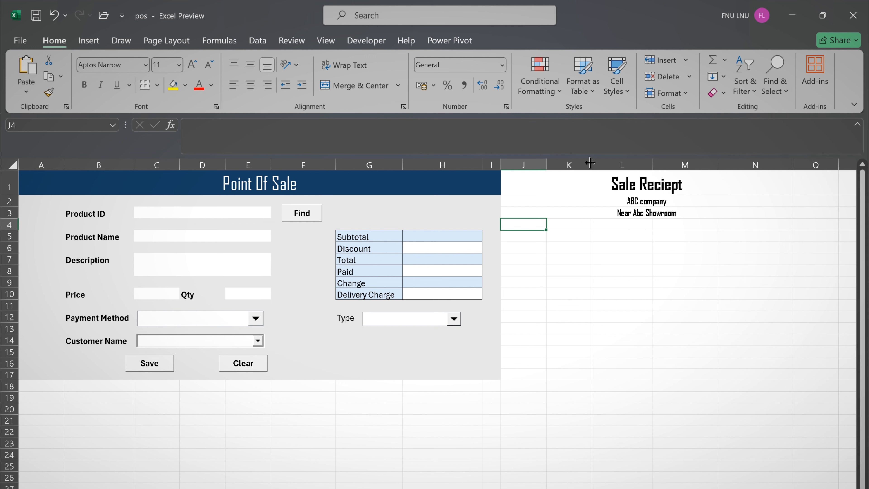
drag(589, 163, 609, 163)
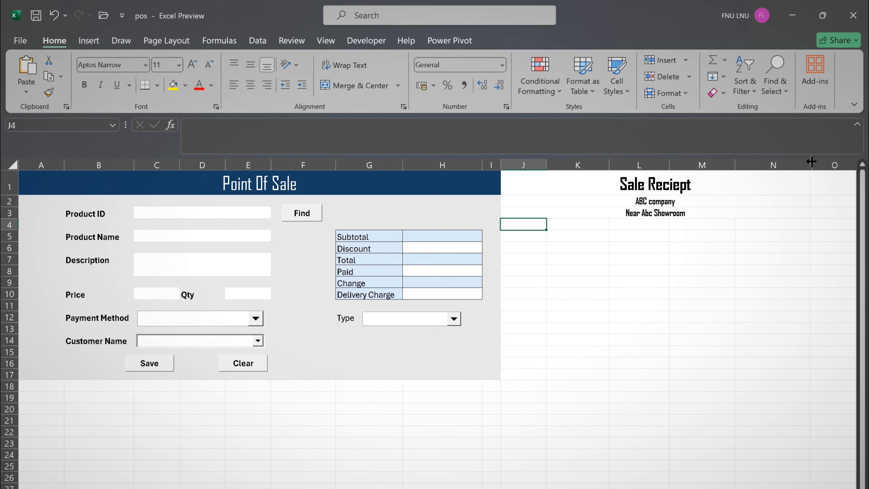
drag(735, 165, 746, 166)
drag(670, 167, 681, 166)
- Paste the copied labels as text only into K4:K10: Phone, Receipt ID, Date, Cashier, Payment Type, Customer Name and Type
click(563, 223)
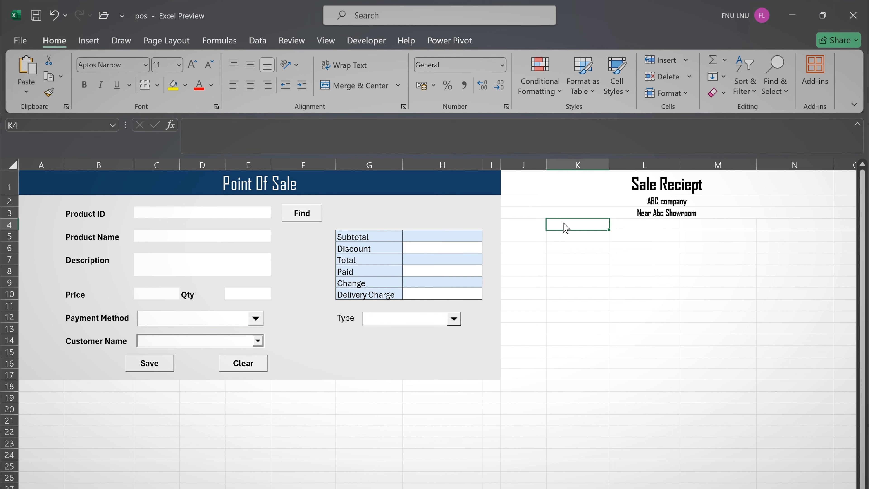
right_click(563, 225)
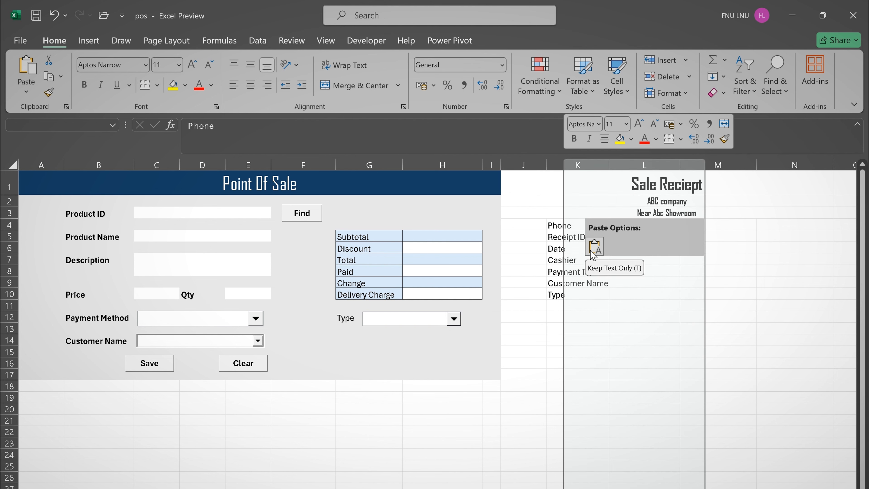
click(594, 251)
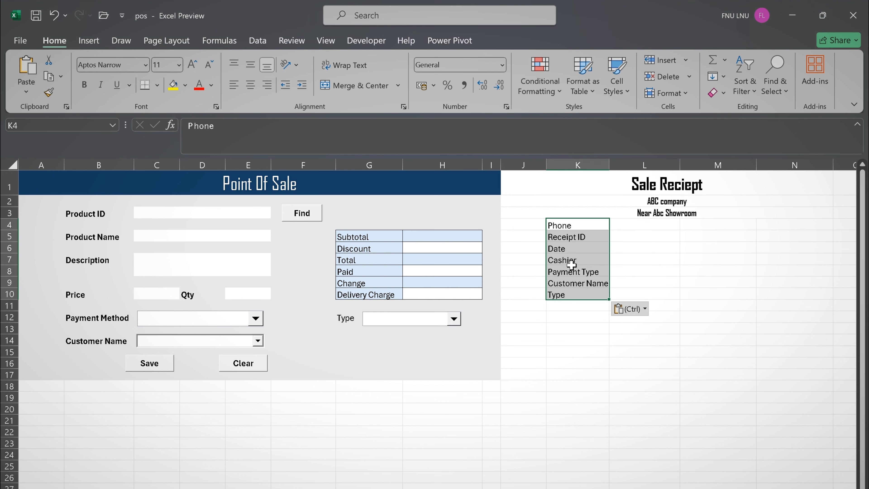
click(561, 404)
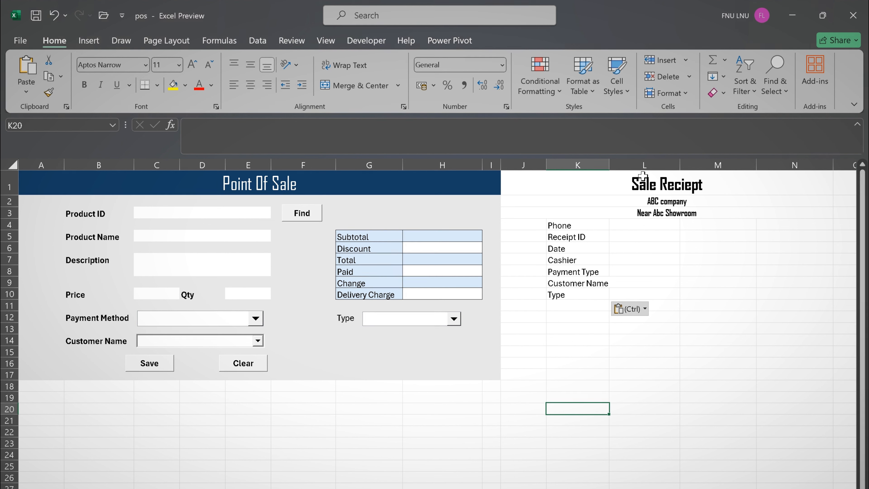
- Add a bottom border under the merged Near Abc Showroom line in row 3 of the receipt
click(605, 213)
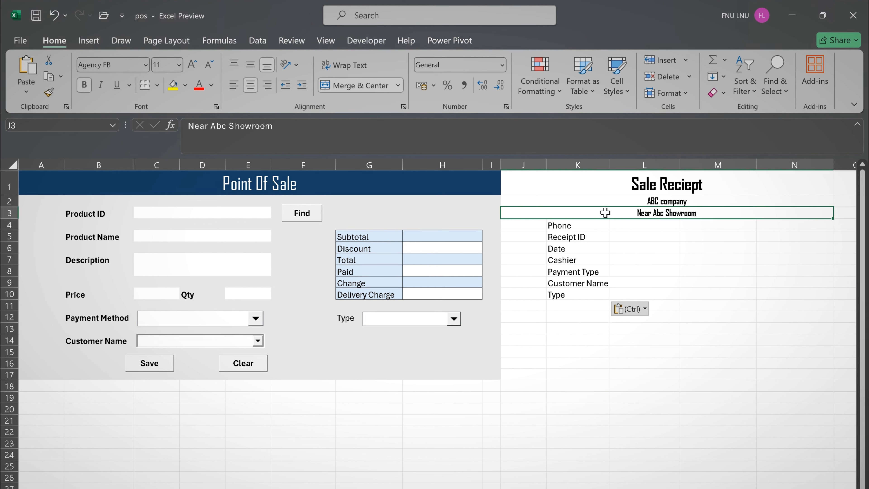
click(158, 86)
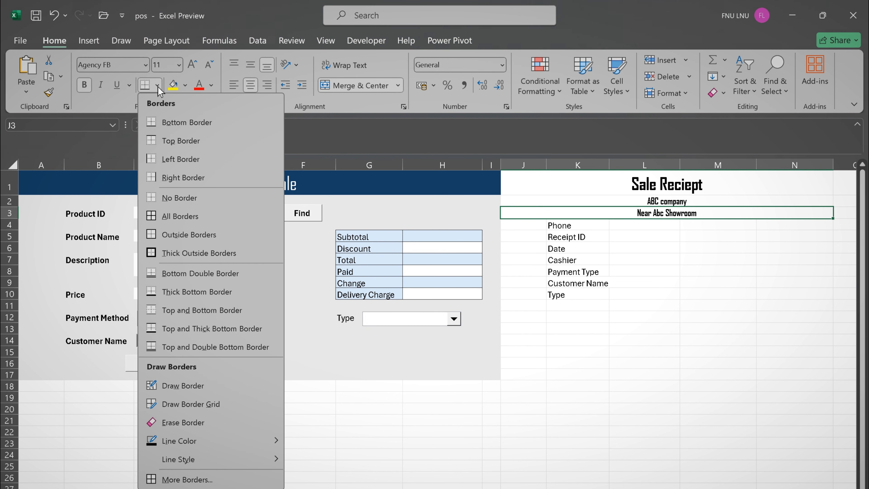
click(187, 120)
click(562, 313)
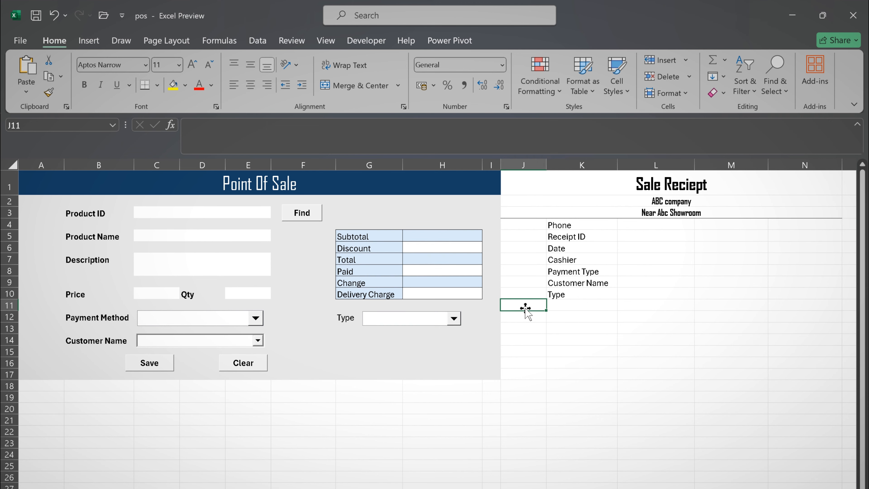
- Enter the receipt item headers ID, Product Name, Qty, Price and Total in cells J12:N12
click(520, 316)
text(ID)
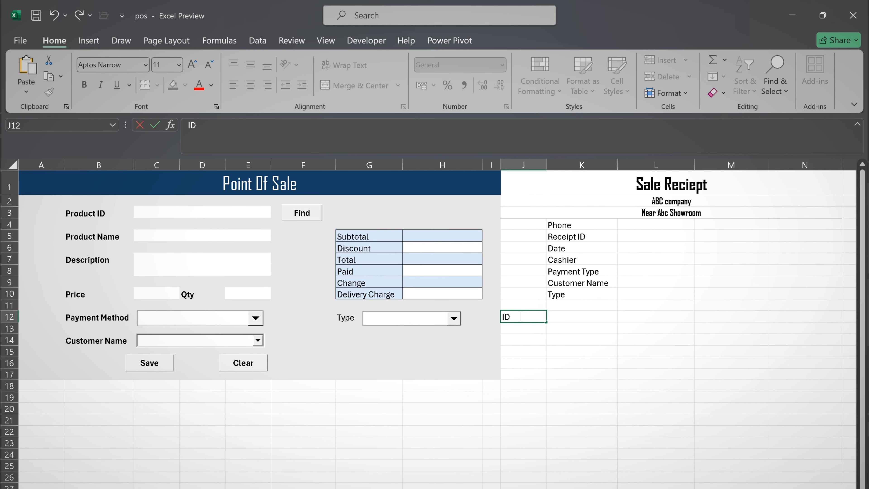
key(Tab)
text(Pr)
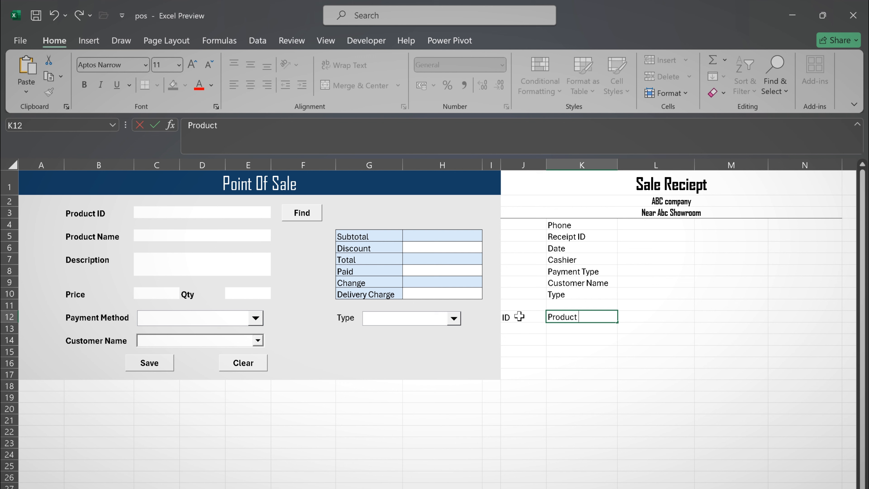
text(oduct Name)
key(Tab)
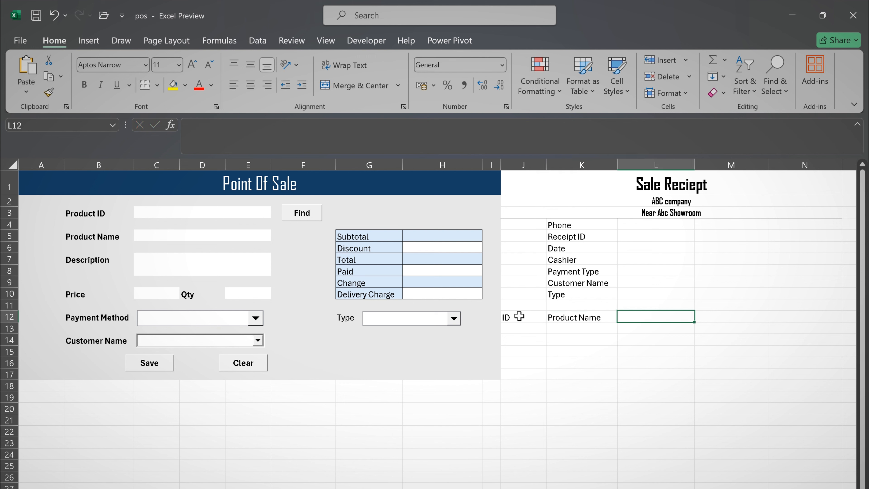
text(Qty)
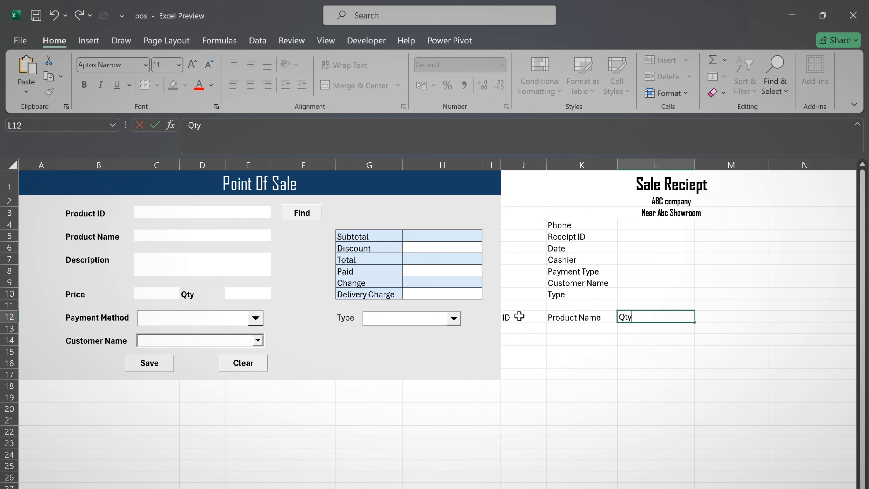
key(Tab)
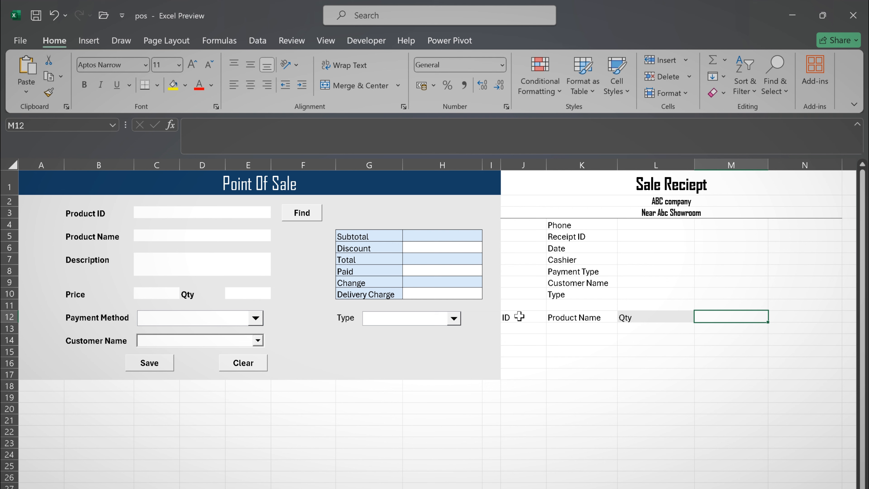
text(Price)
key(Tab)
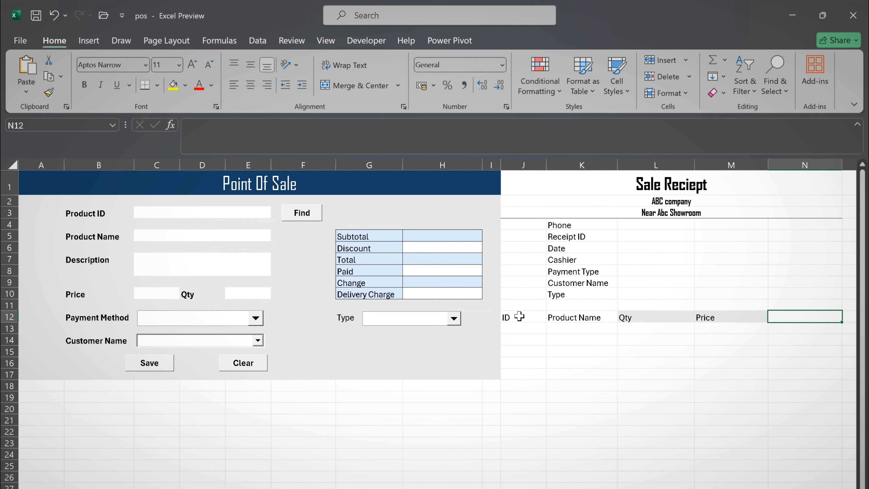
text(Tota)
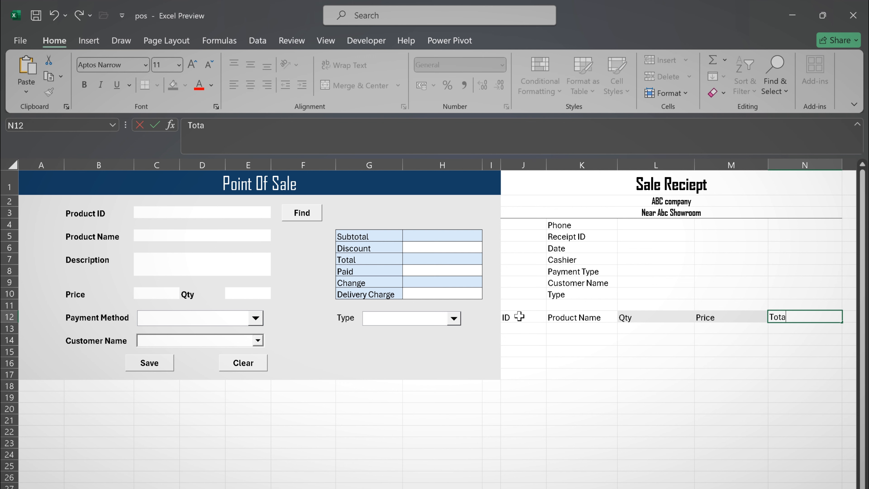
text(l)
key(Return)
key(Left)
key(Left)
key(Left)
key(Left)
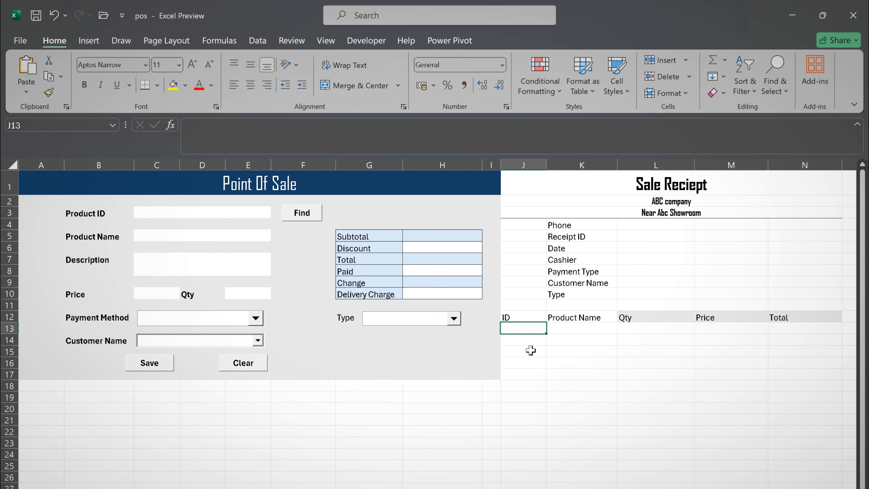
drag(517, 317, 806, 316)
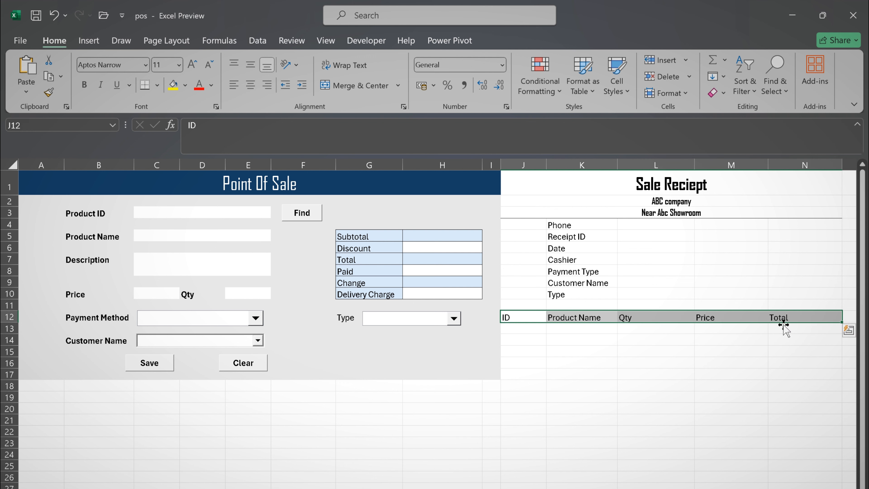
right_click(777, 315)
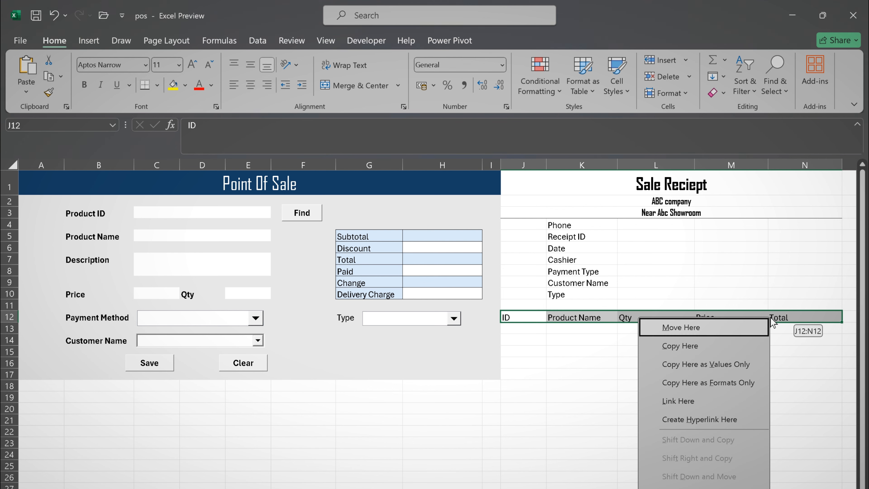
click(863, 388)
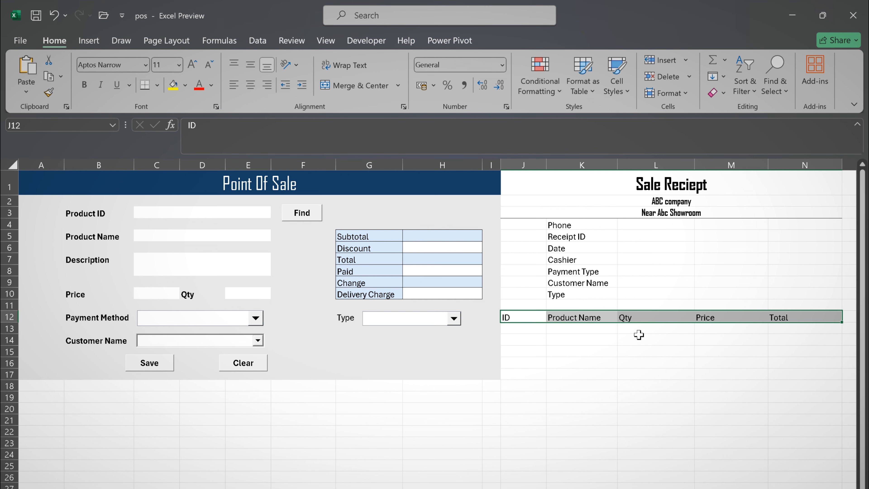
click(630, 330)
click(526, 301)
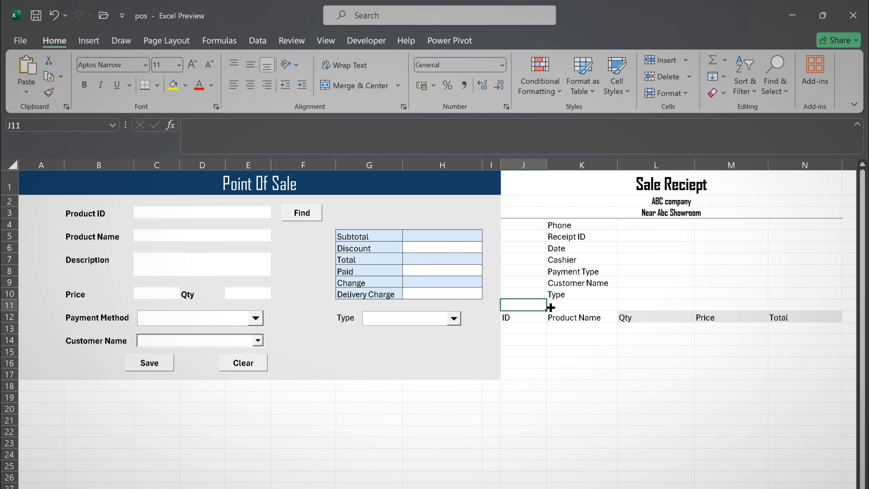
click(501, 320)
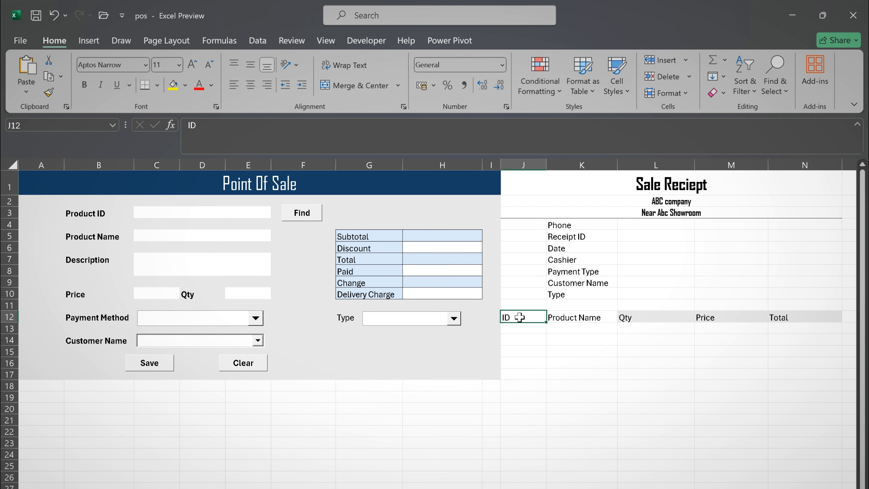
- Give the header cells J12:N12 a double-line bottom border and a thin single-line top border
drag(516, 317, 808, 317)
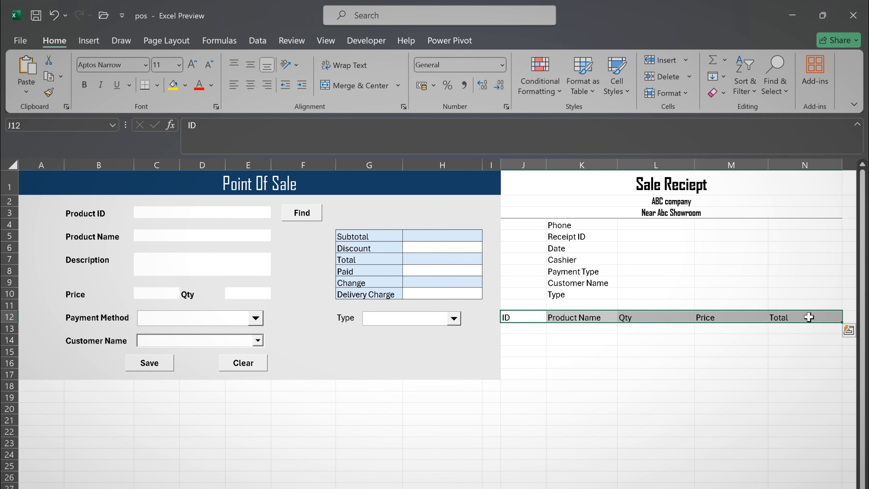
right_click(794, 316)
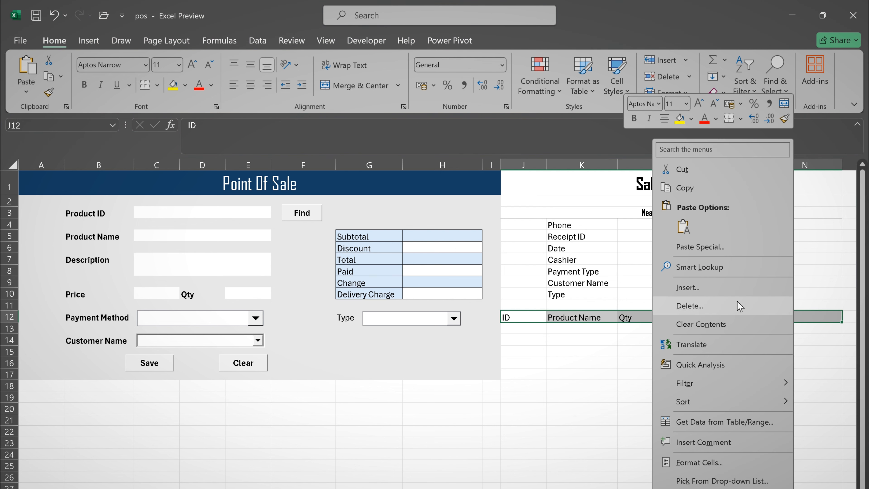
click(697, 461)
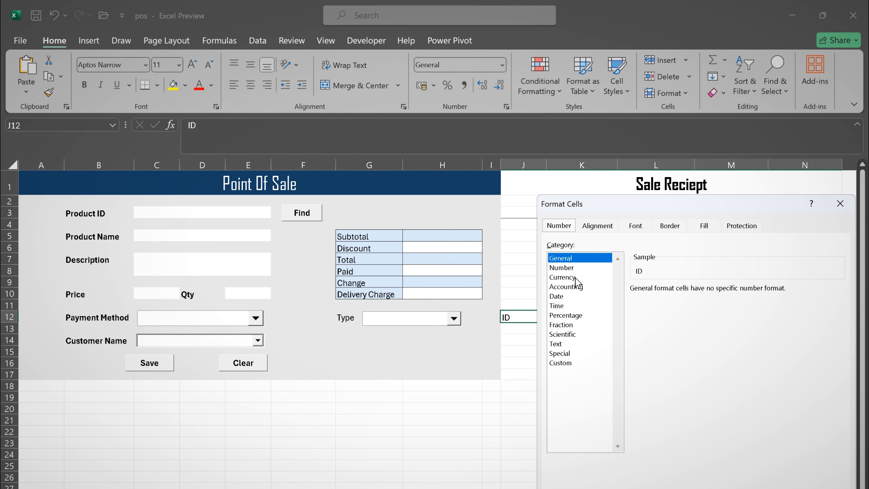
click(672, 228)
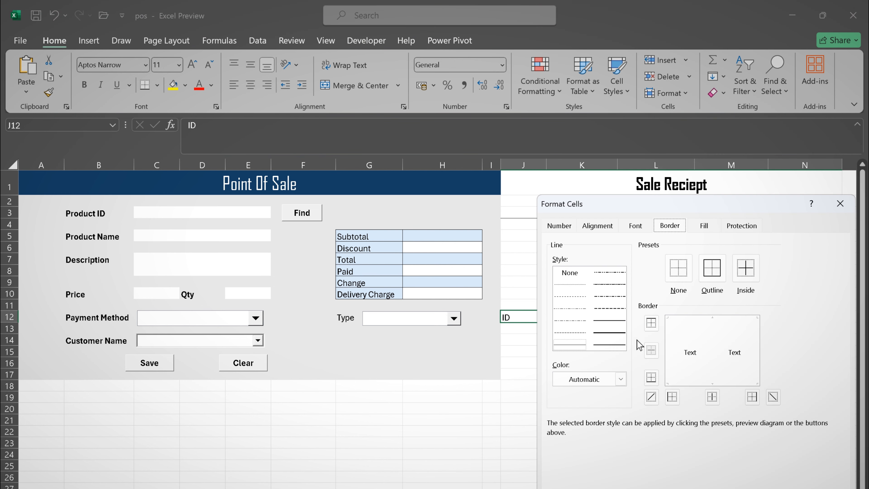
click(612, 349)
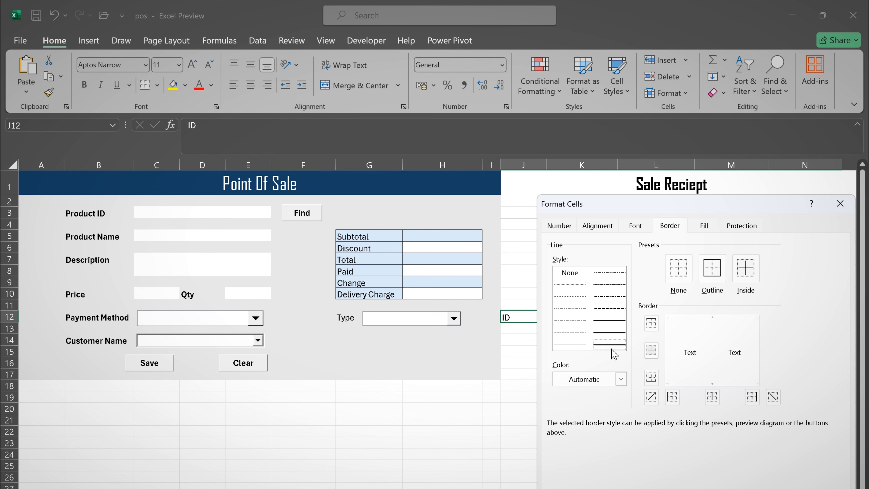
click(728, 384)
click(570, 345)
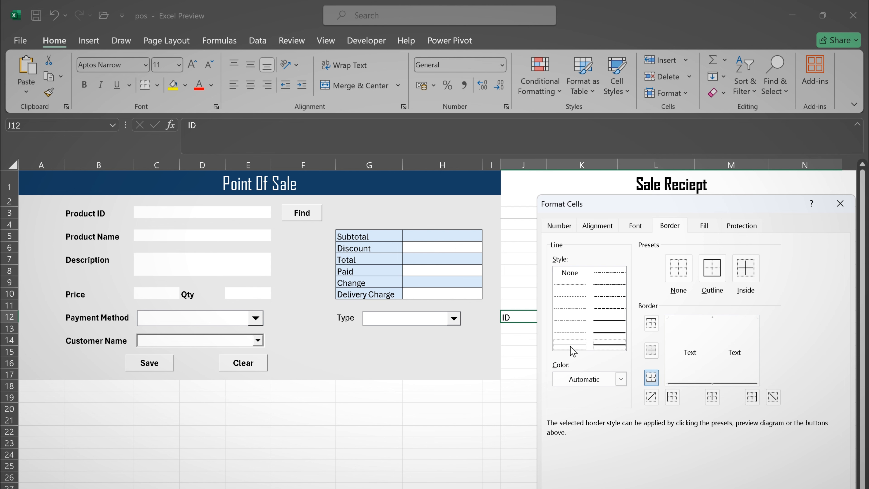
click(712, 319)
key(Return)
click(736, 375)
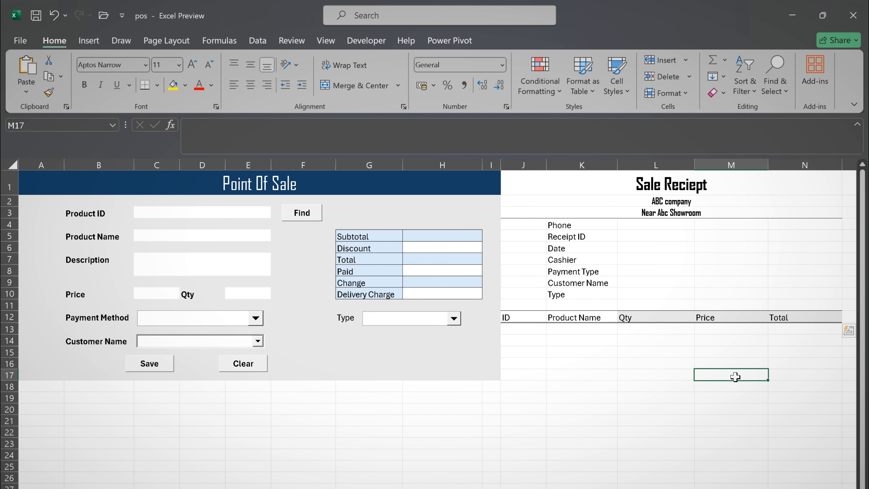
- Enter the phone number in L4 and the receipt ID 1 in L5
click(635, 225)
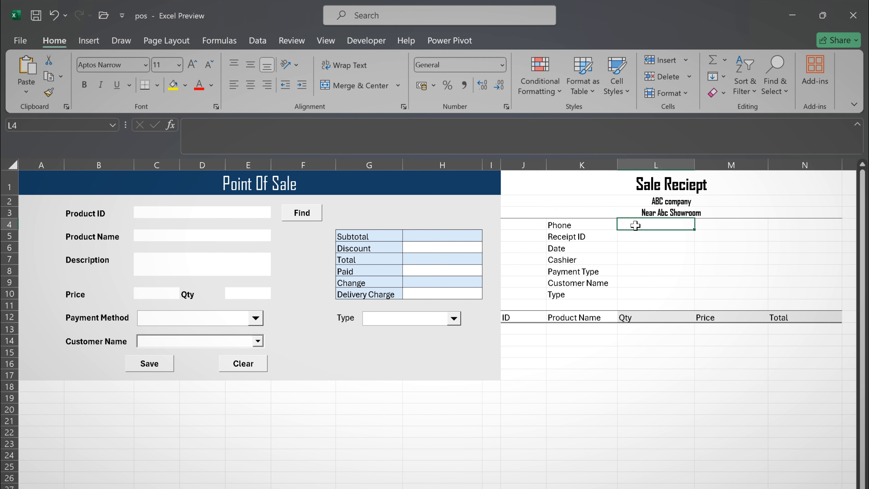
text(1)
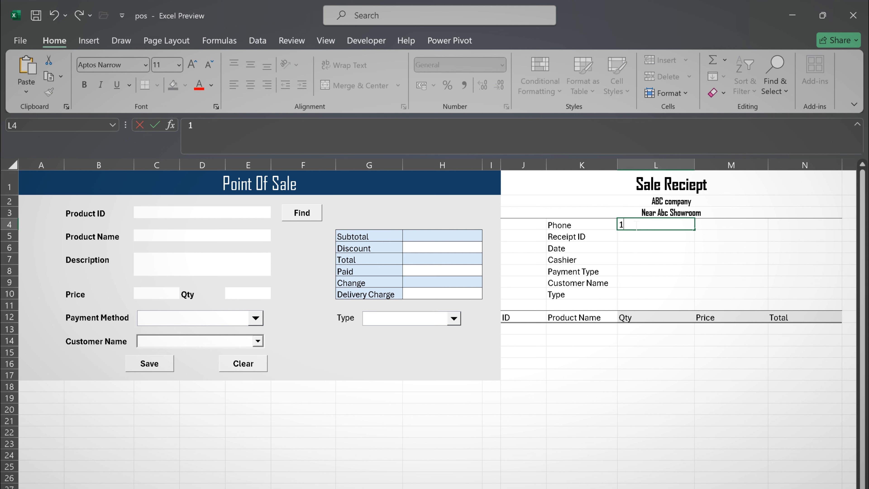
text(000001000)
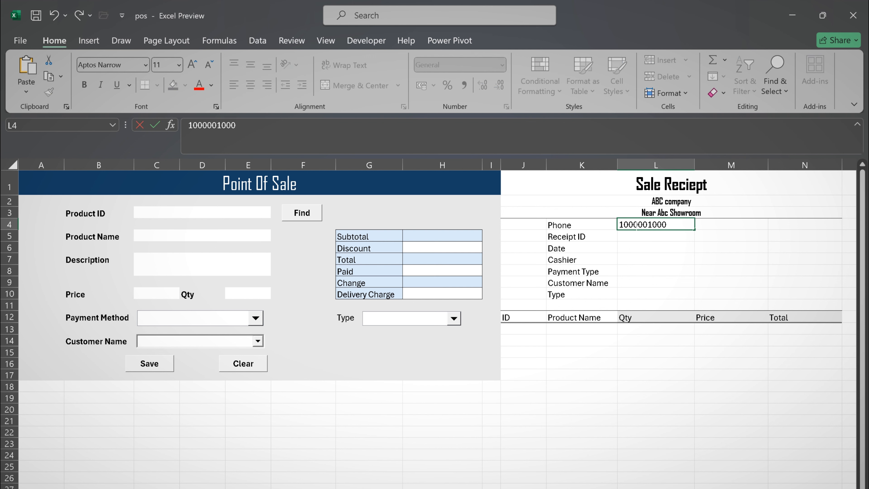
click(635, 234)
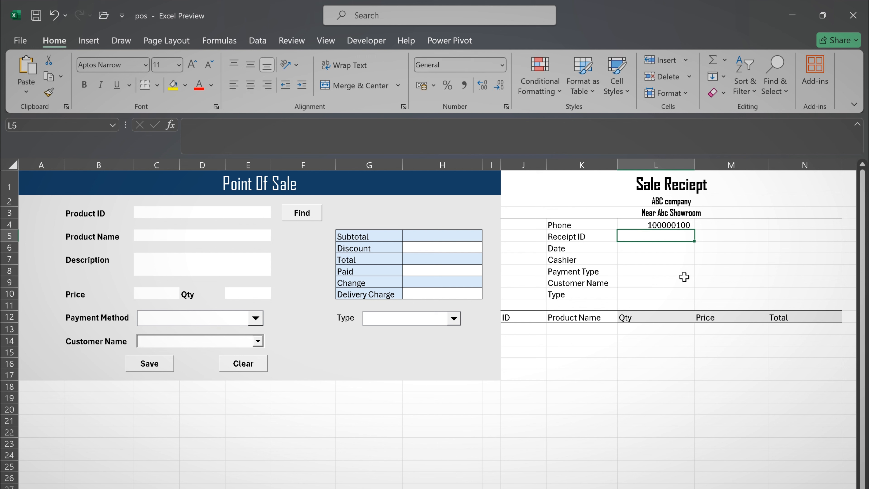
text(1)
key(Return)
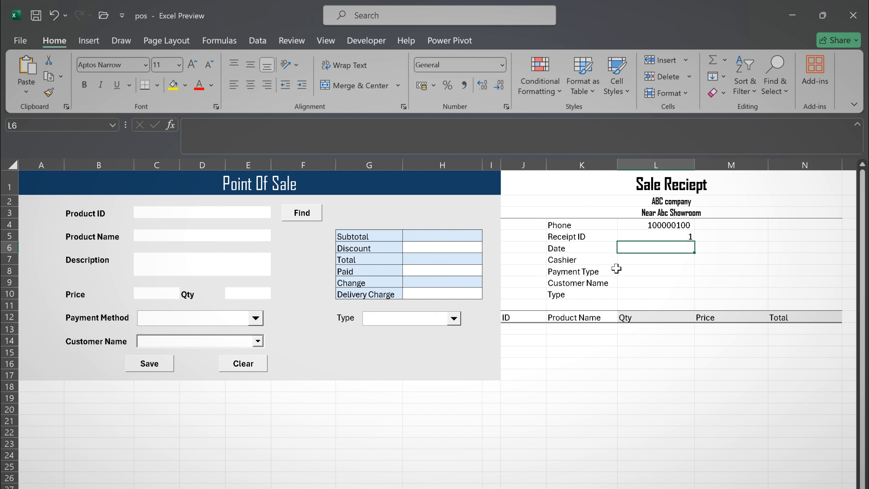
- Enter the formula =Now() for the receipt date in L6 and the cashier's name in L7
text(=Now)
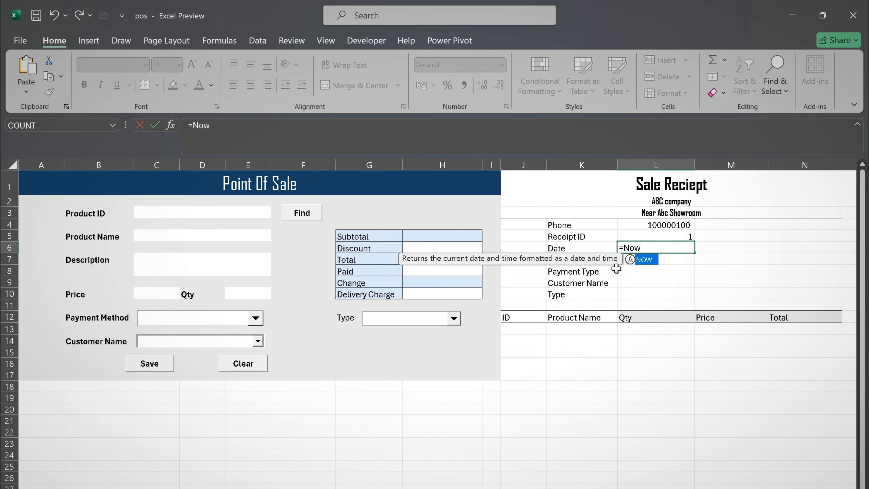
text(())
key(Return)
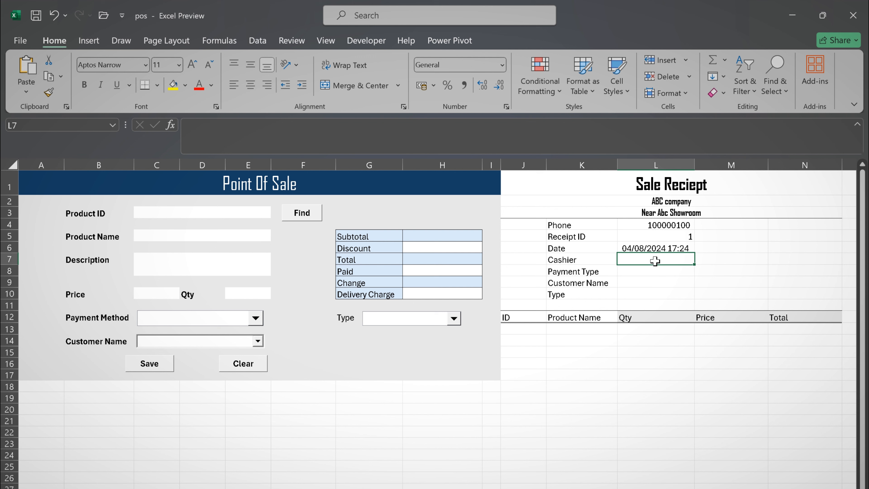
text(Abc)
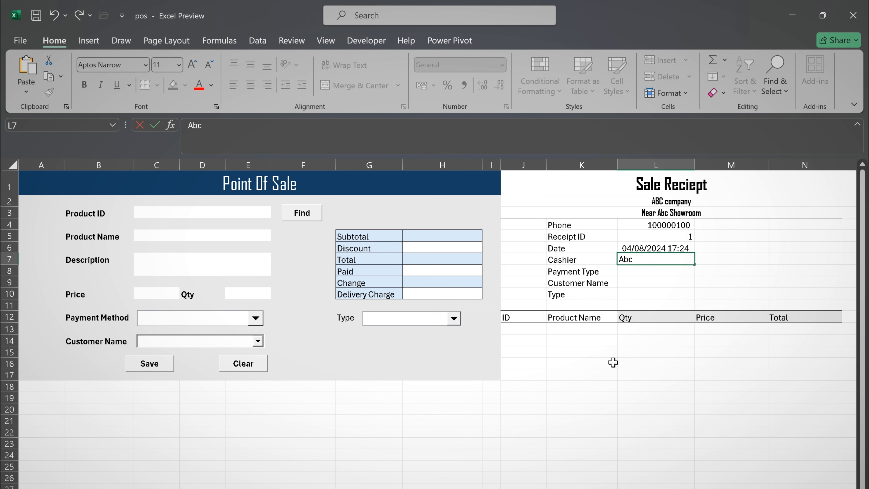
click(669, 412)
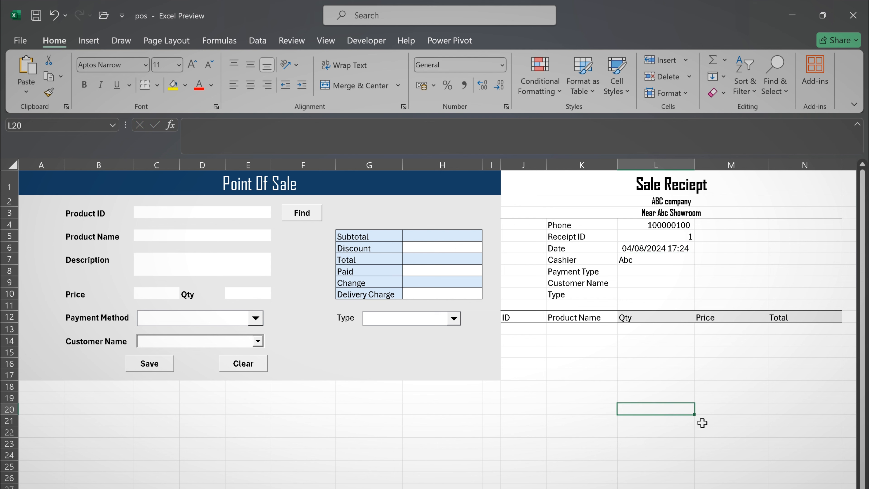